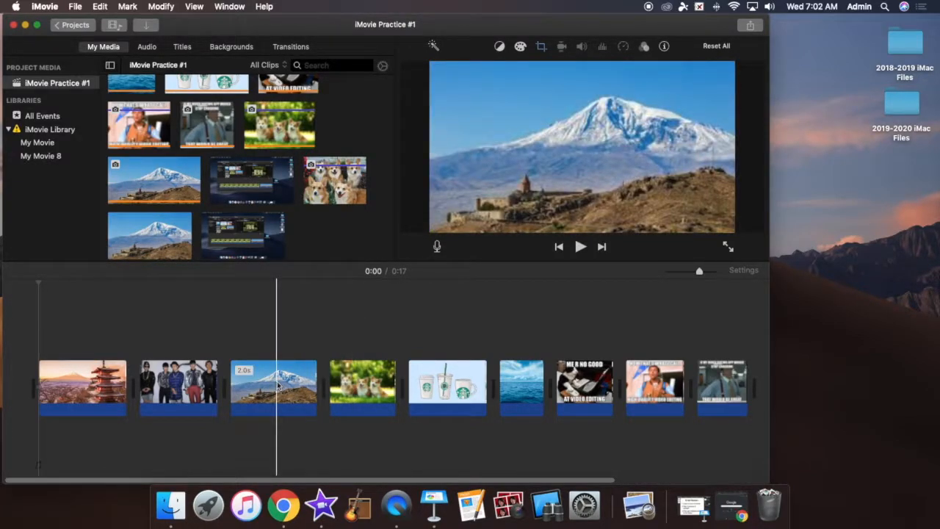
# - Switch to Chrome and search Google Images for "corgis"
pyautogui.click(726, 508)
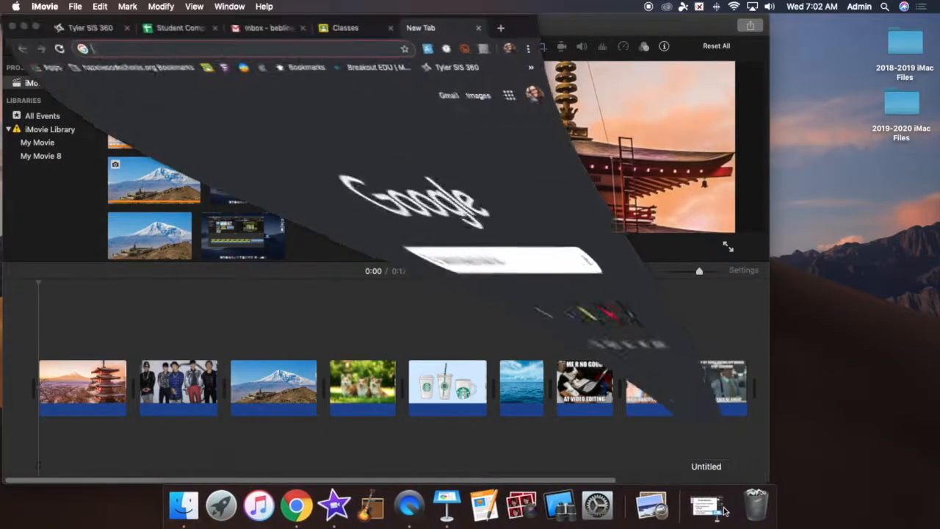
pyautogui.click(330, 260)
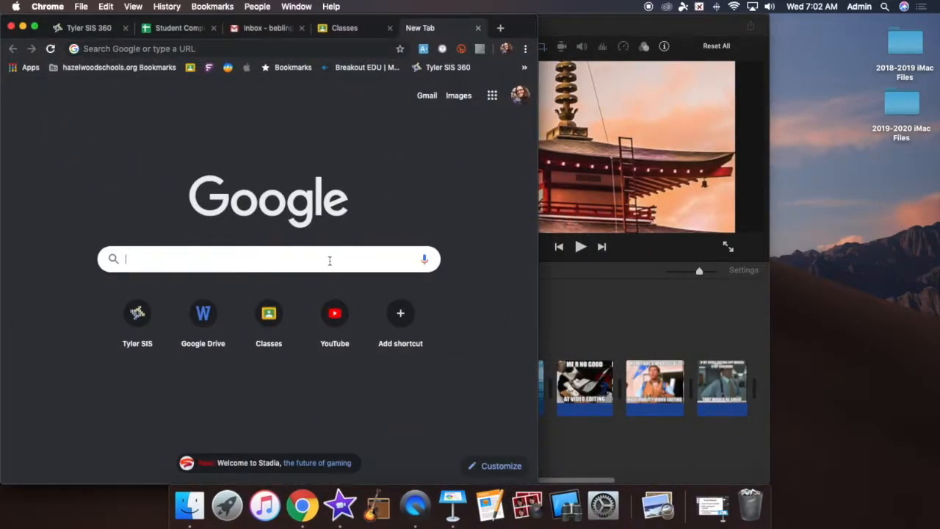
pyautogui.write('corgis')
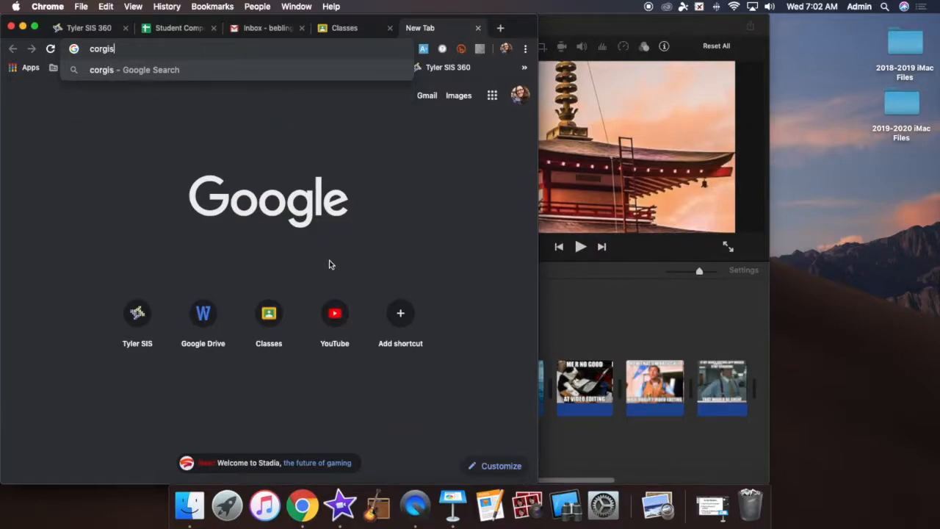
pyautogui.press('Return')
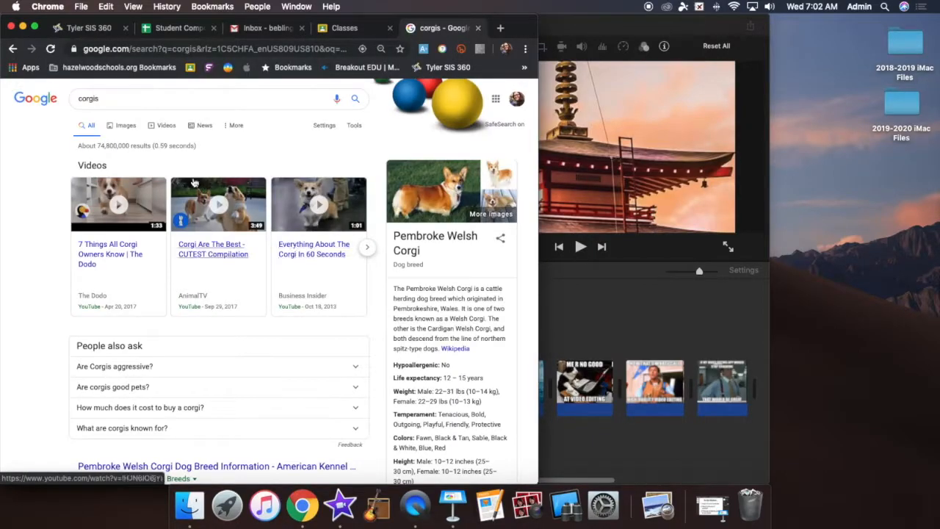
pyautogui.click(126, 127)
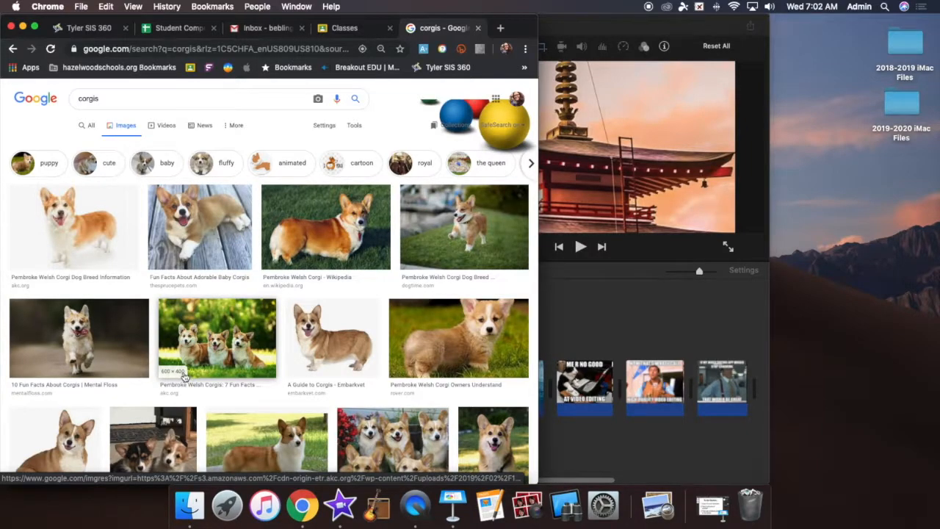
# - Limit the image results to Large size and save the picture of four corgis against white tiles to the desktop
pyautogui.click(354, 126)
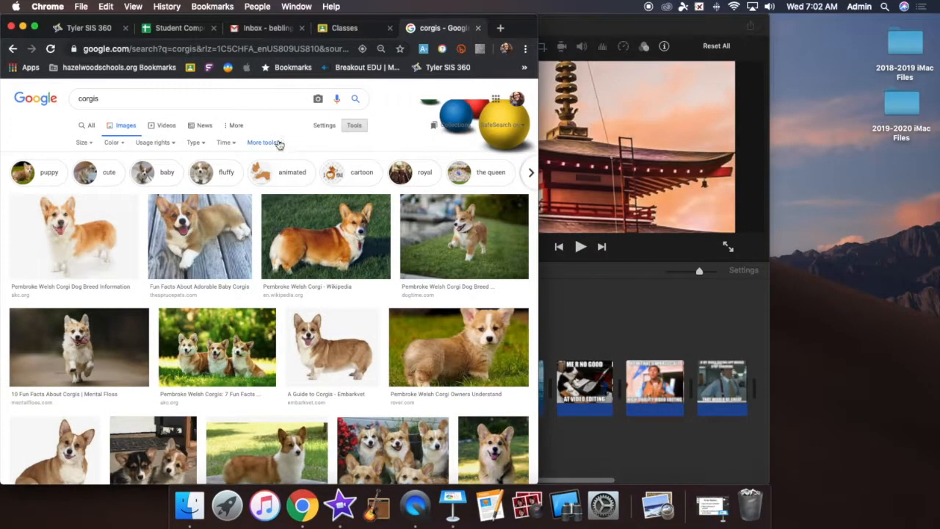
pyautogui.click(82, 142)
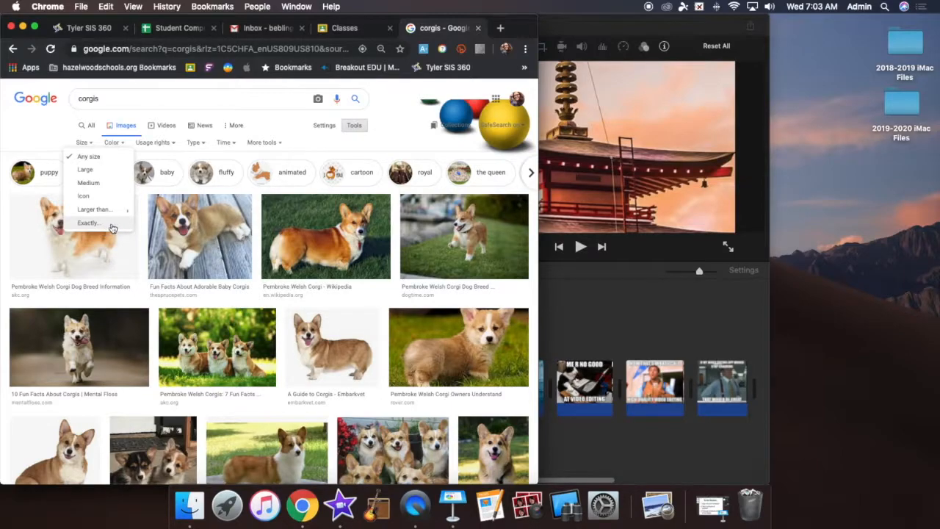
pyautogui.click(96, 172)
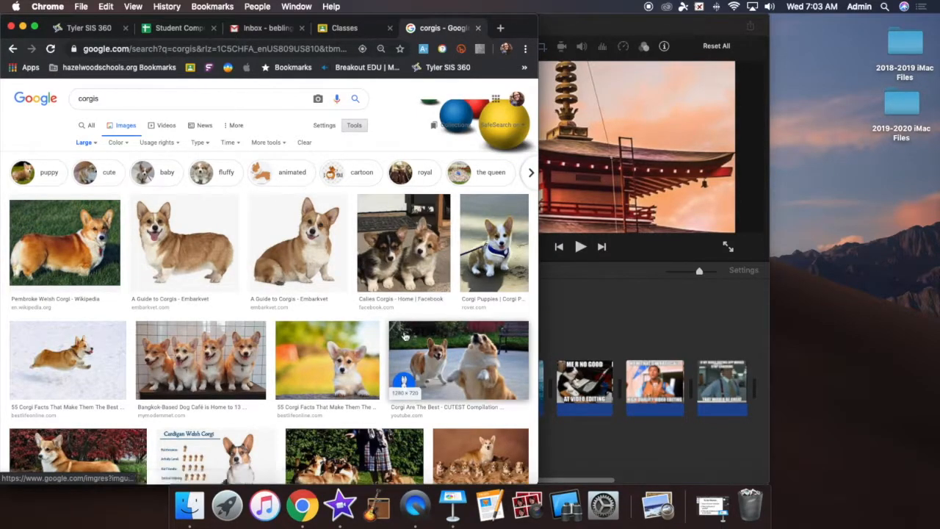
pyautogui.click(226, 345)
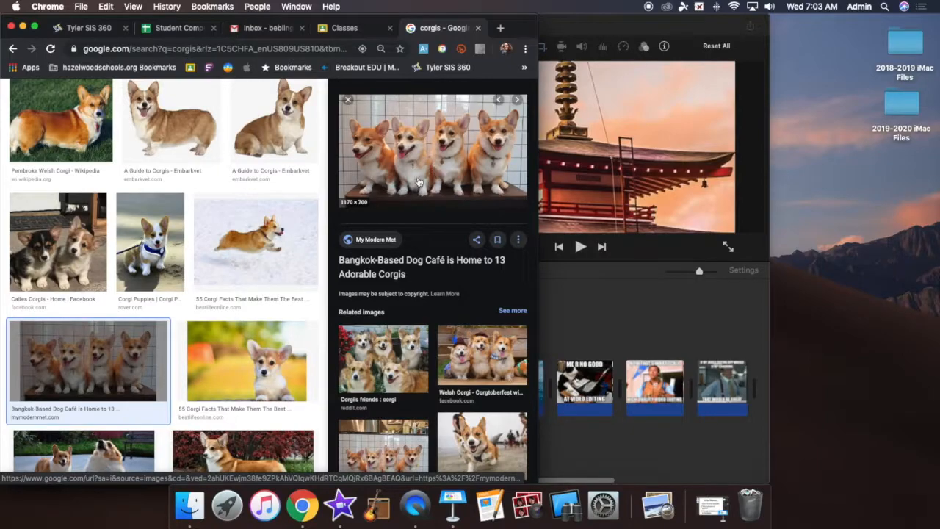
pyautogui.moveTo(393, 147); pyautogui.dragTo(852, 252)
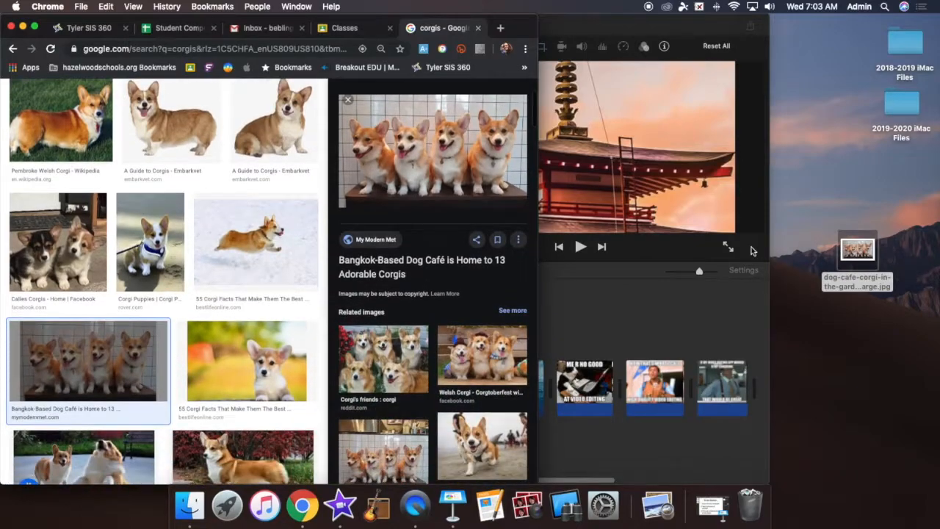
# - Return to iMovie and replace the three-corgi clip in the timeline with the four-corgi picture from the desktop
pyautogui.click(752, 252)
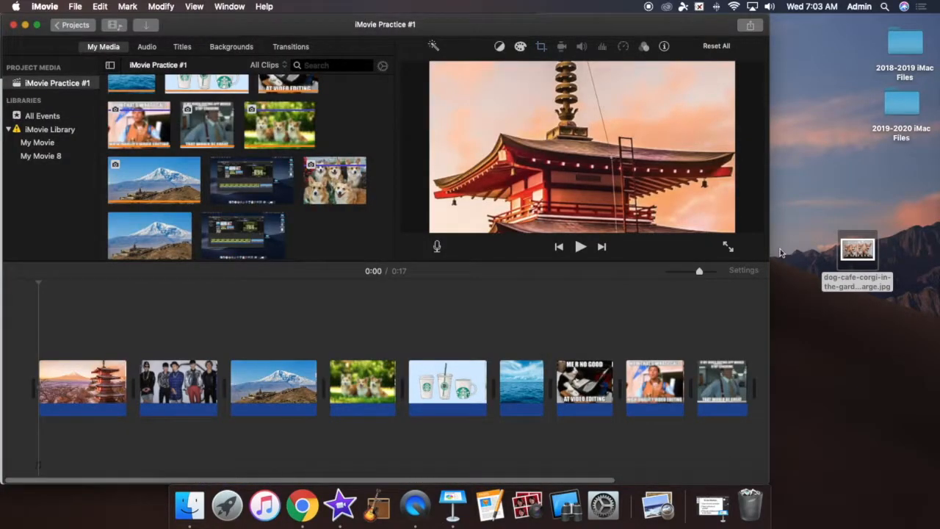
pyautogui.moveTo(869, 253); pyautogui.dragTo(363, 386)
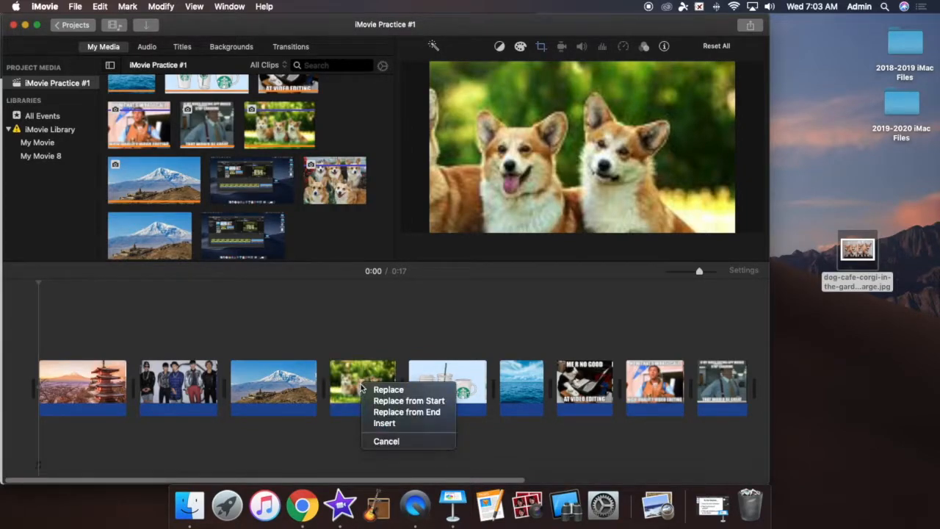
pyautogui.click(404, 393)
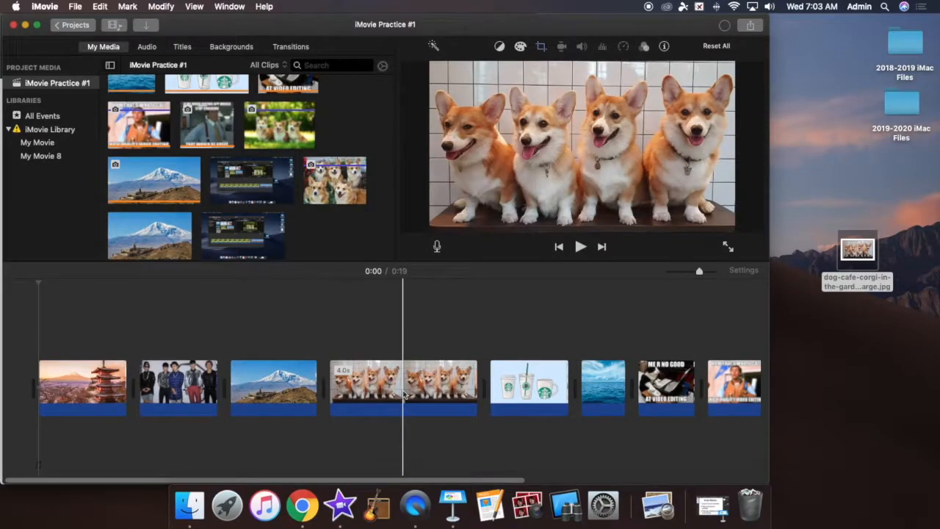
# - Set the crop style of the four-corgi clip in the timeline to Crop to Fill
pyautogui.click(358, 394)
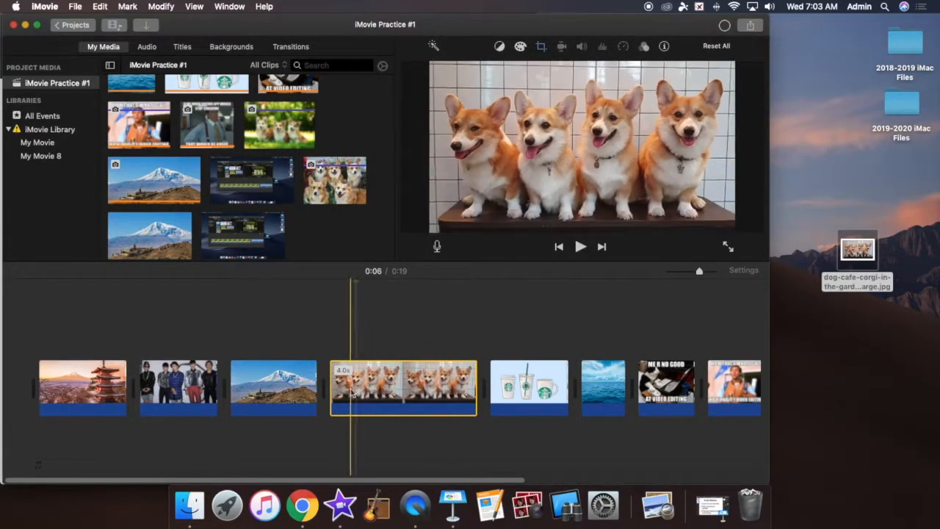
pyautogui.click(400, 389)
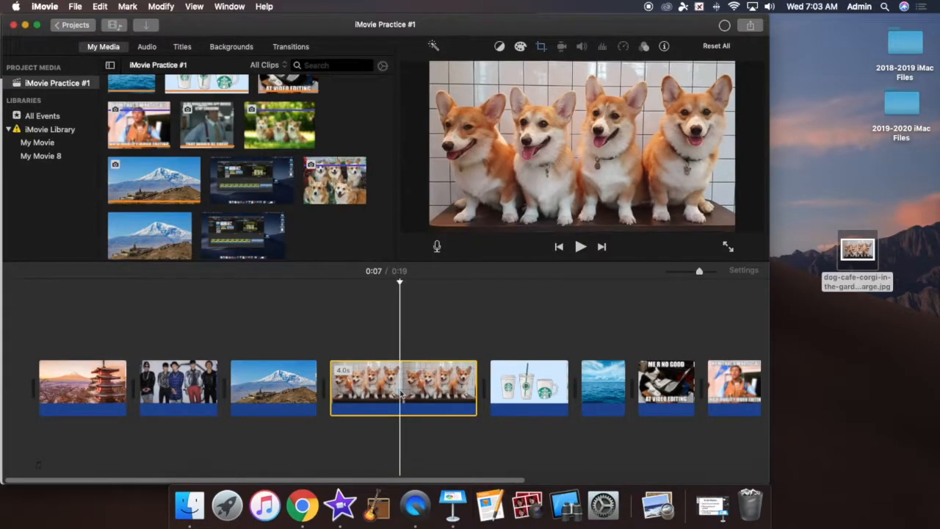
pyautogui.click(541, 47)
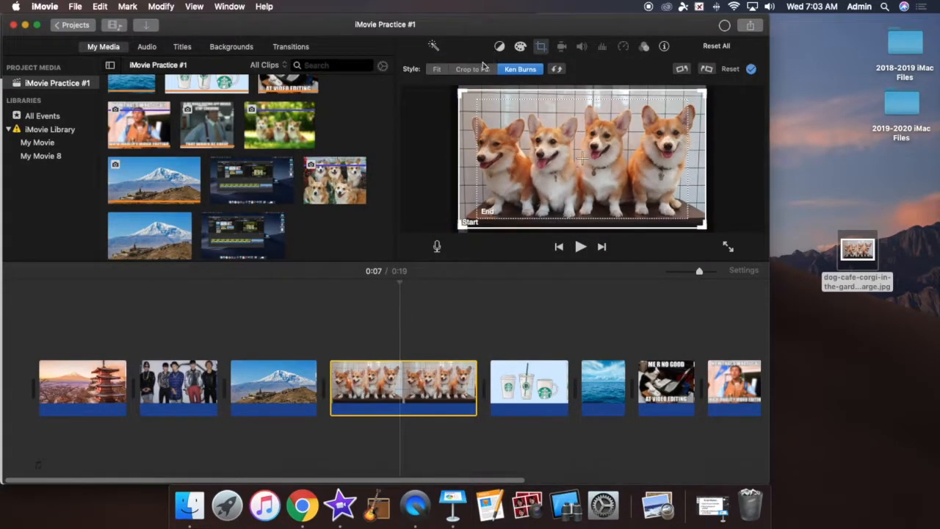
pyautogui.click(456, 70)
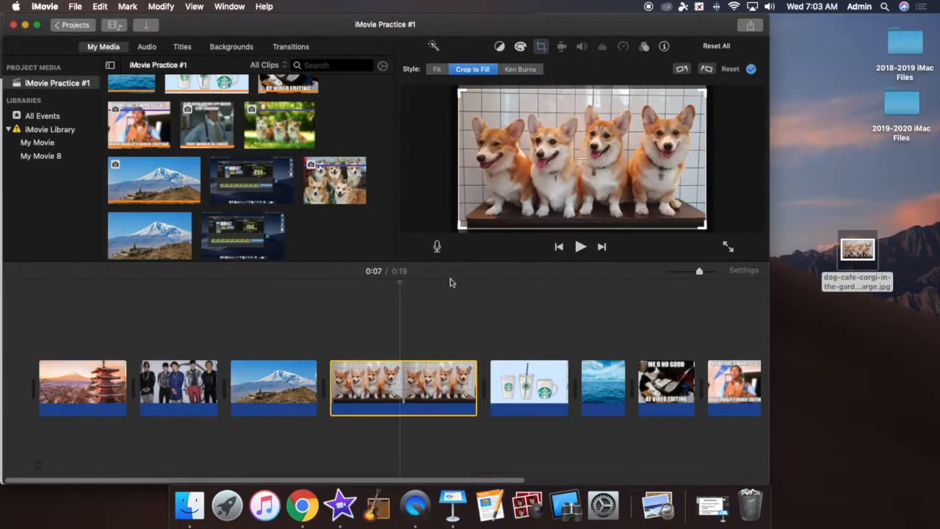
pyautogui.click(451, 321)
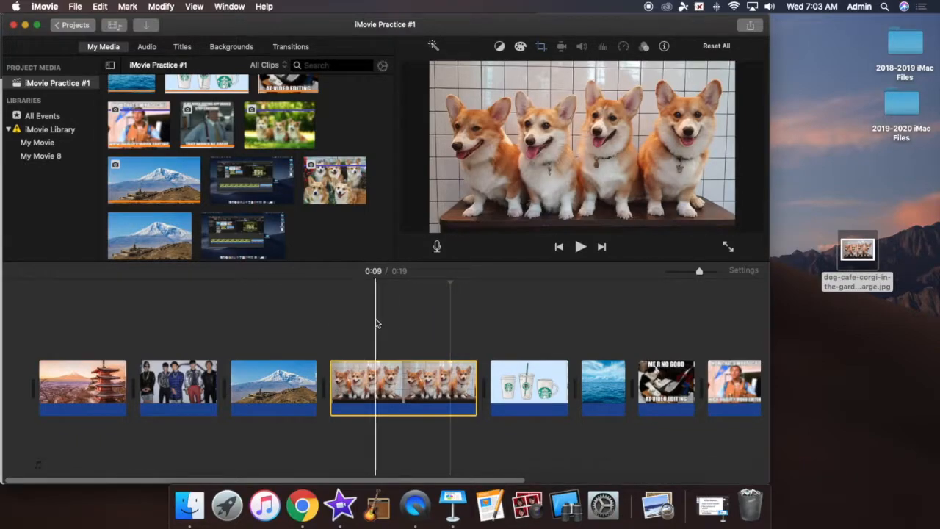
# - Delete the unused picture of three corgis on grass from the project media
pyautogui.scroll(-3, 351, 227)
pyautogui.click(349, 228)
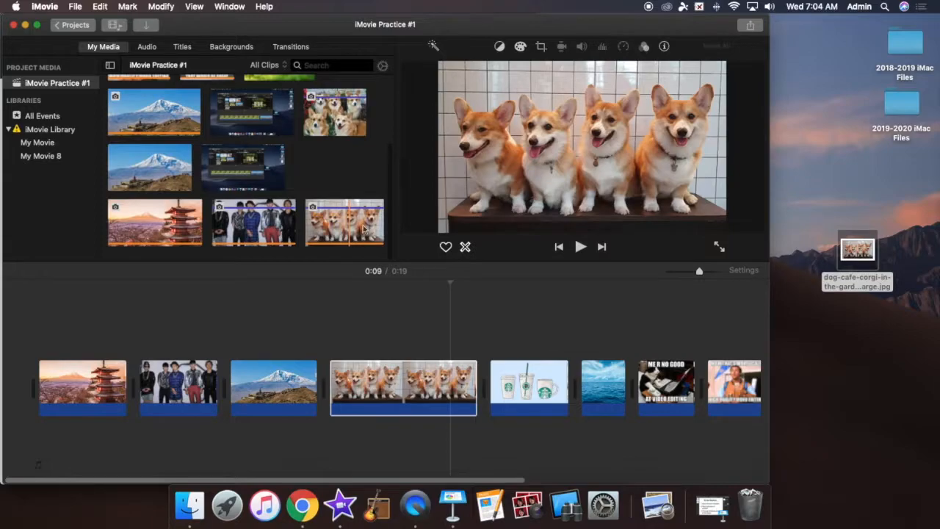
pyautogui.scroll(4, 357, 208)
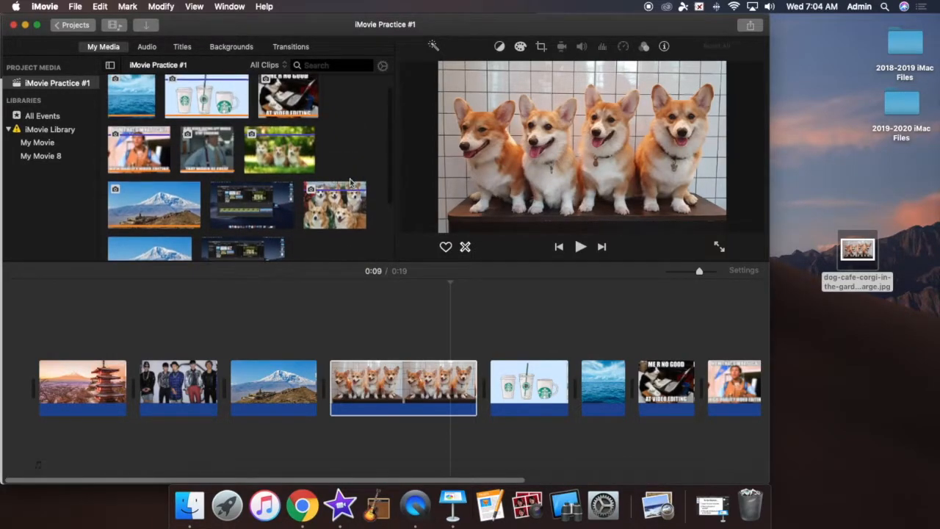
pyautogui.click(307, 187)
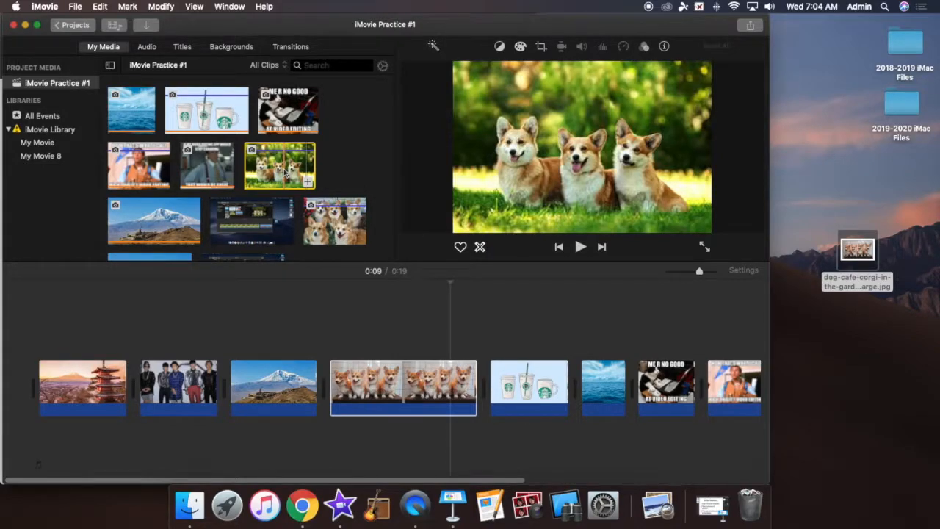
pyautogui.rightClick(285, 172)
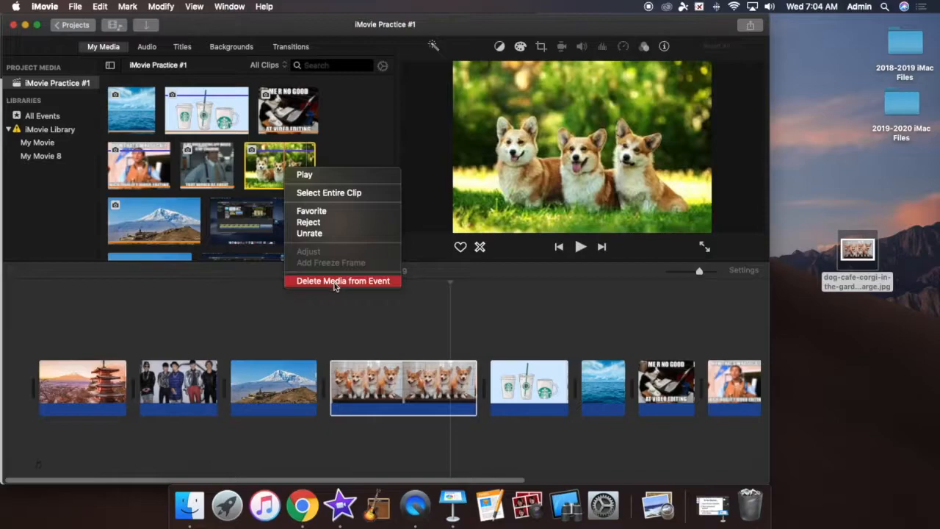
pyautogui.click(334, 282)
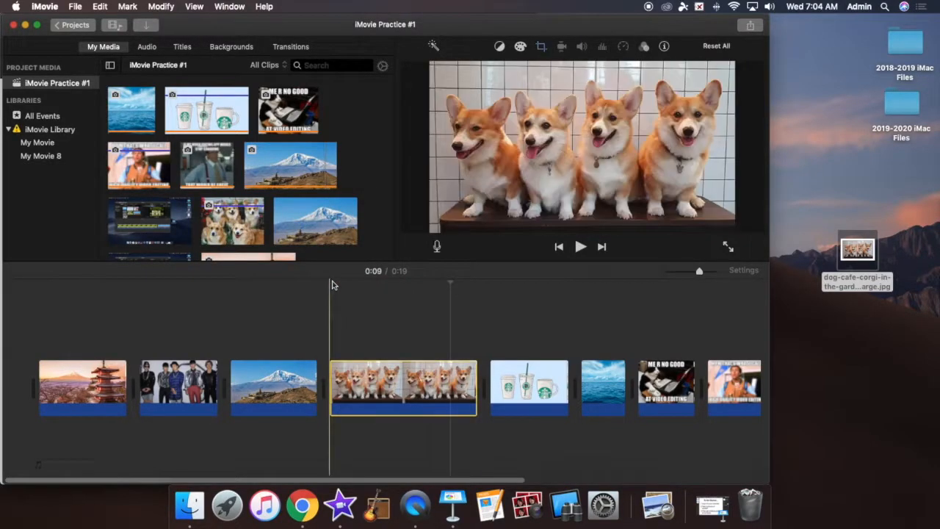
# - Delete the duplicate 12-second mountain clip from the project media
pyautogui.click(316, 215)
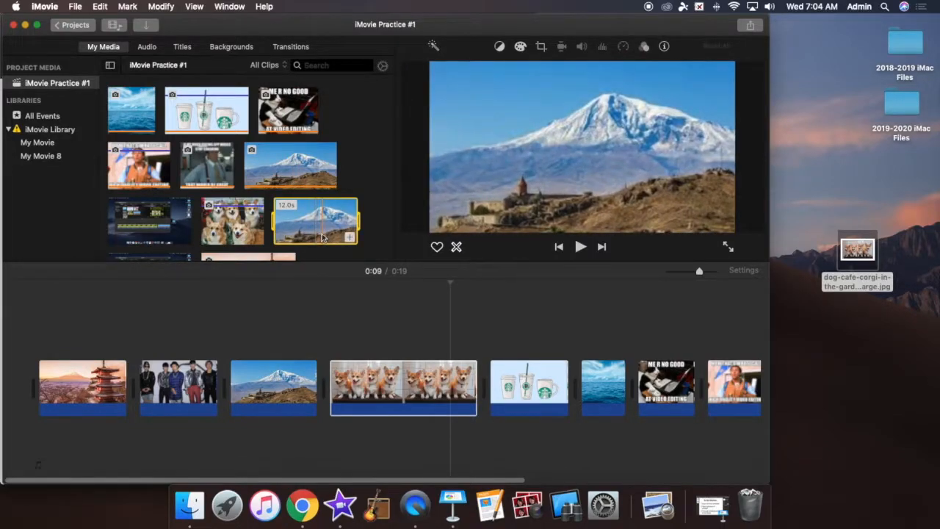
pyautogui.rightClick(308, 226)
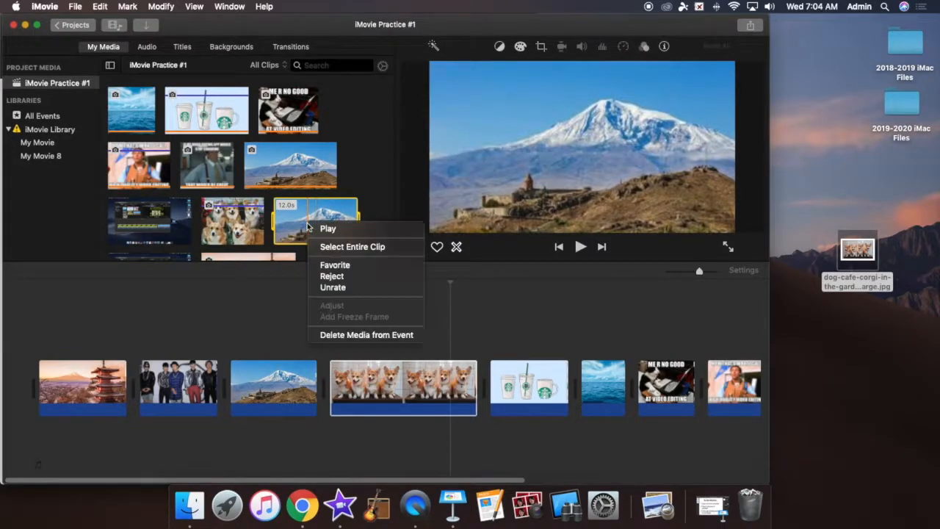
pyautogui.click(323, 335)
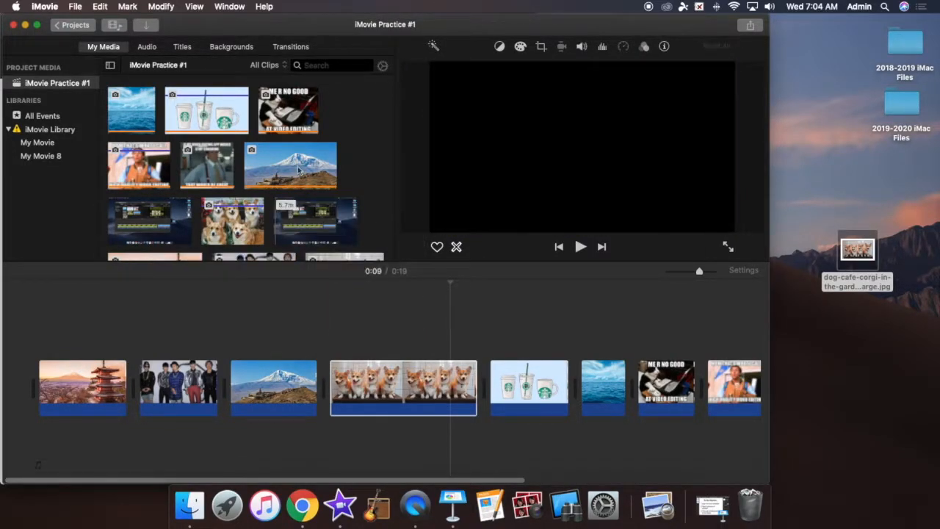
# - Try to delete the remaining mountain photo from the project media while it is still used in the timeline
pyautogui.rightClick(298, 158)
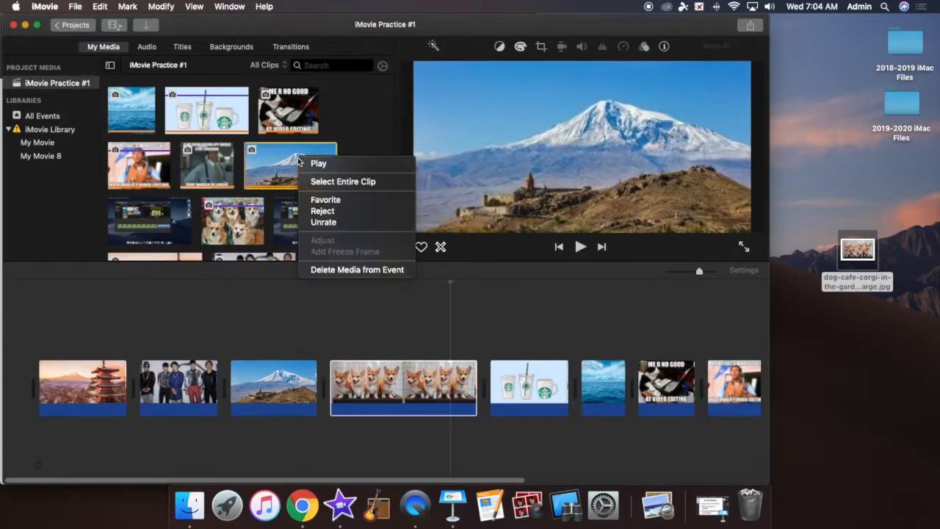
pyautogui.click(323, 270)
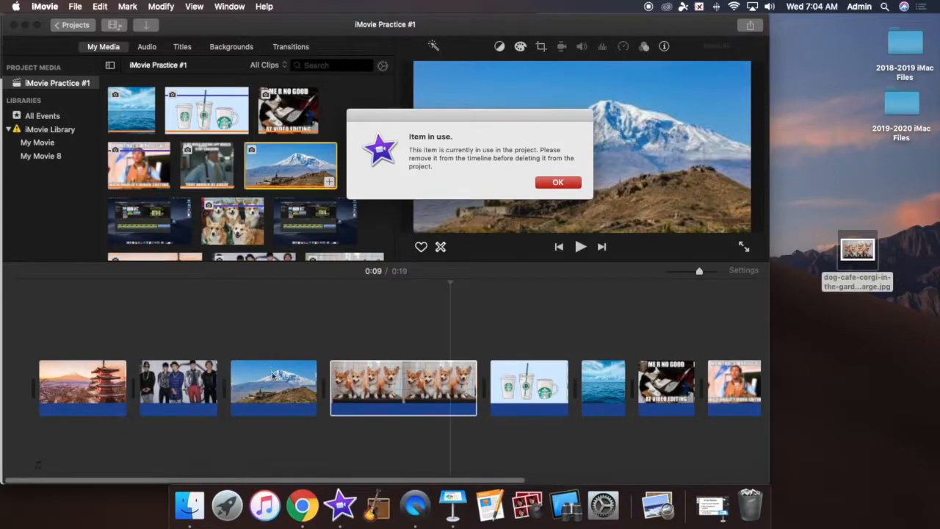
pyautogui.click(558, 182)
# - Remove the mountain clip from the timeline and delete its photo from the project media
pyautogui.click(272, 374)
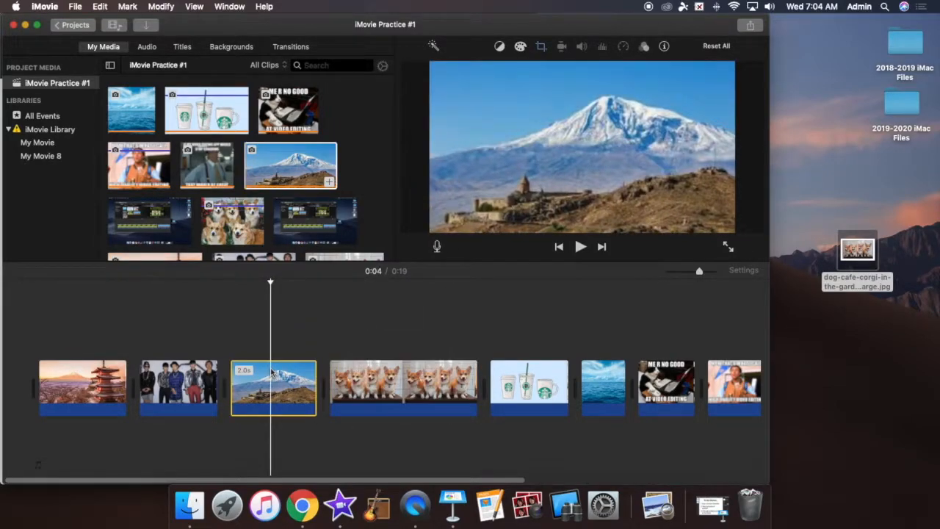
pyautogui.press('Delete')
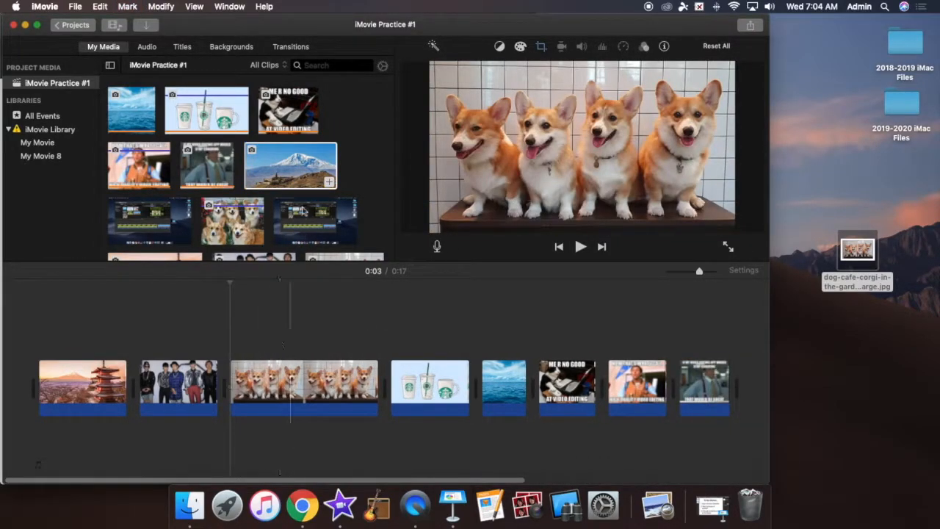
pyautogui.rightClick(297, 174)
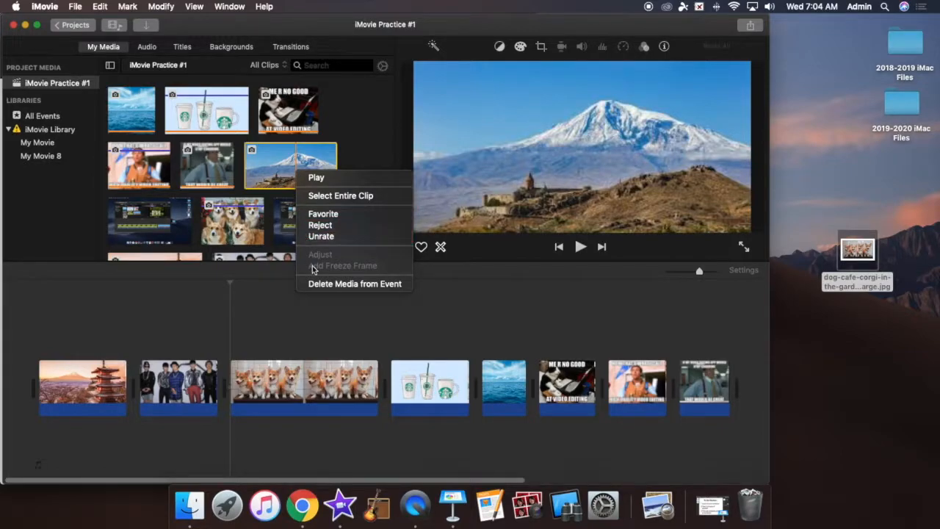
pyautogui.click(318, 284)
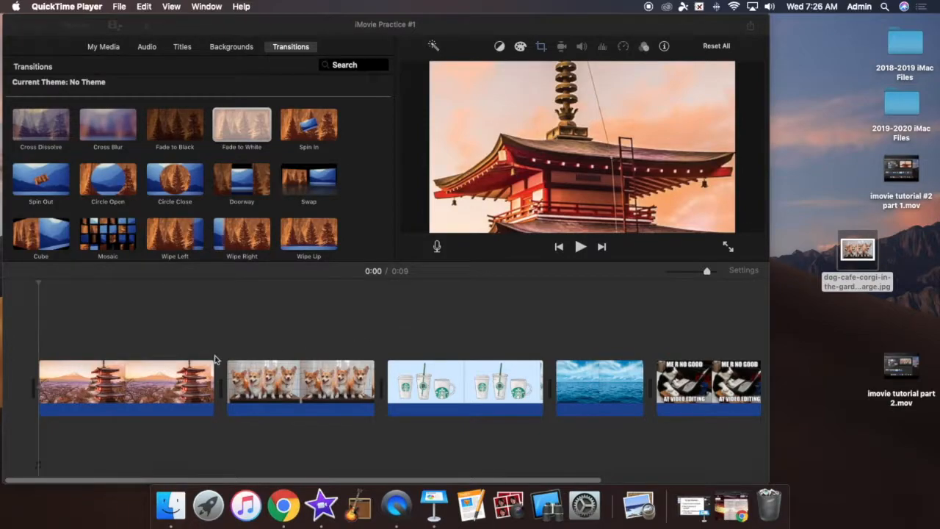
# - Apply the Glow clip filter to the pagoda clip at the start of the timeline
pyautogui.click(156, 374)
pyautogui.click(157, 373)
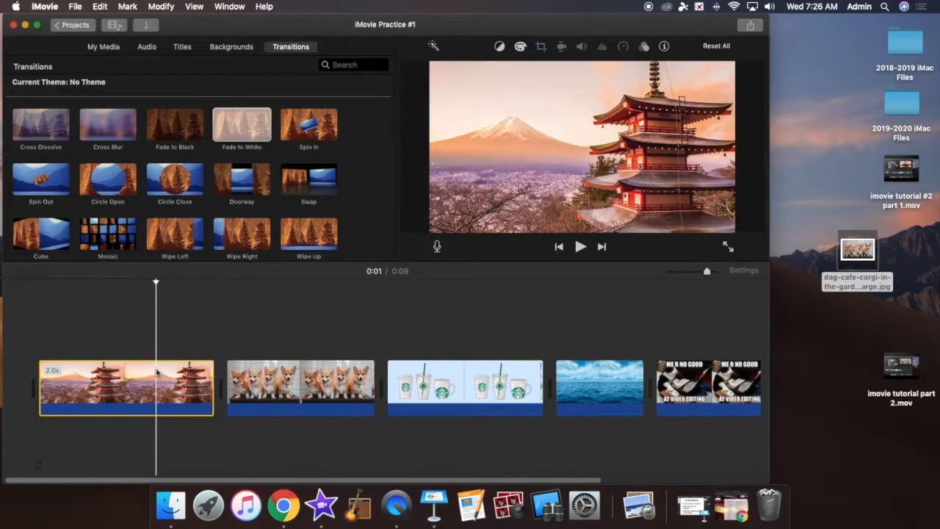
pyautogui.click(645, 47)
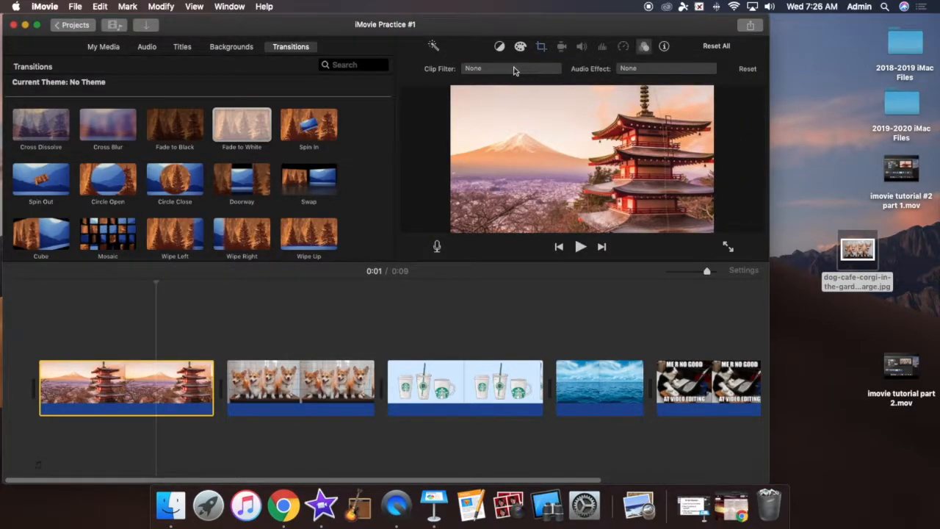
pyautogui.click(476, 68)
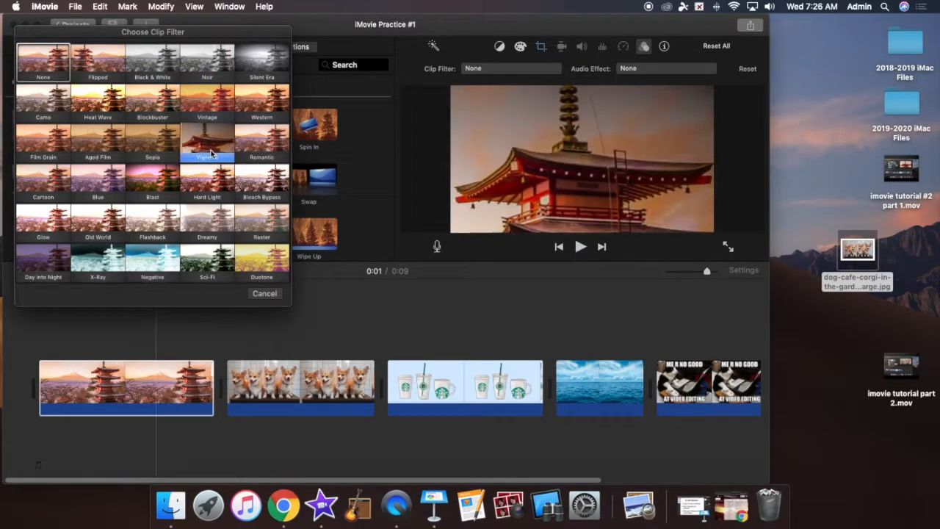
pyautogui.click(46, 231)
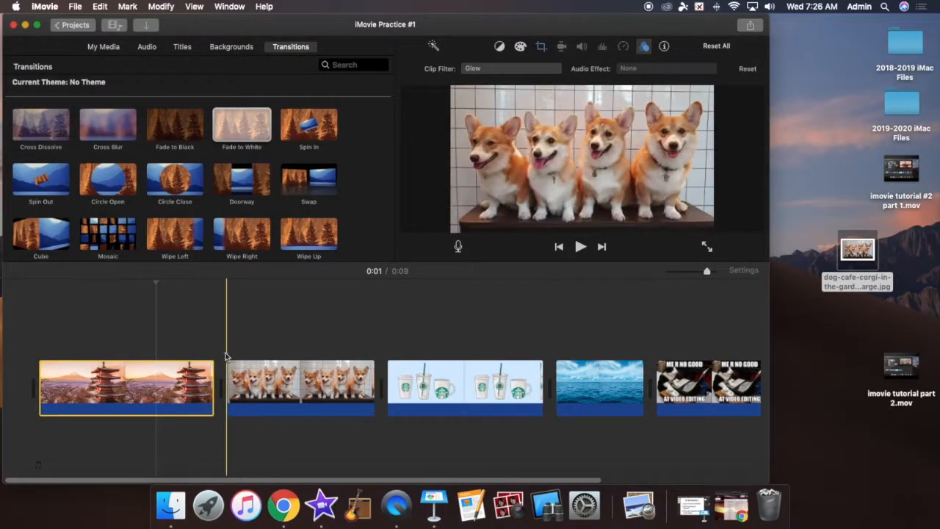
# - Apply the Noir clip filter to the four-corgi clip and play the first clips to preview both filters
pyautogui.click(262, 375)
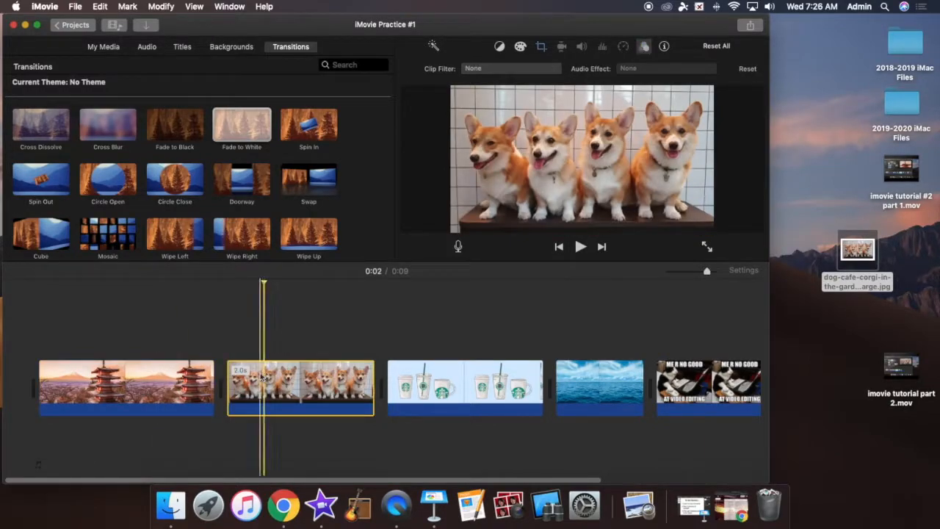
pyautogui.click(523, 69)
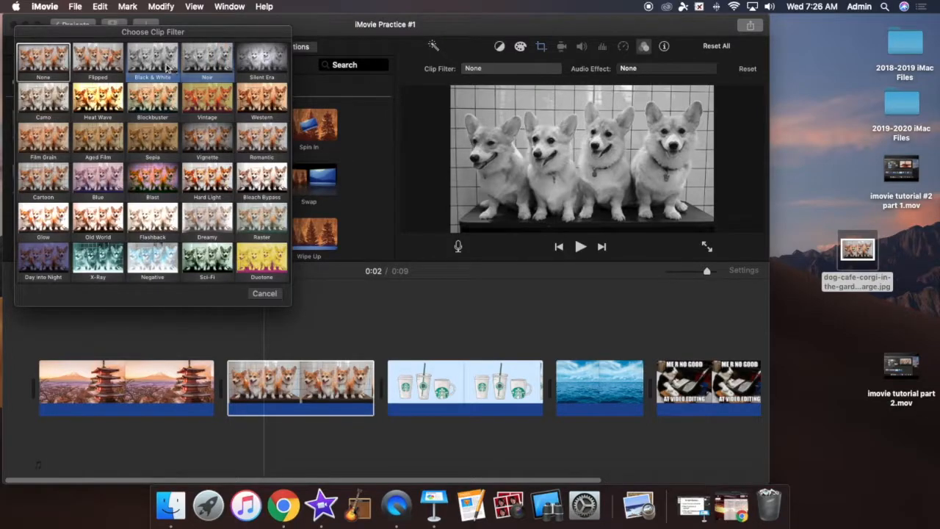
pyautogui.click(208, 59)
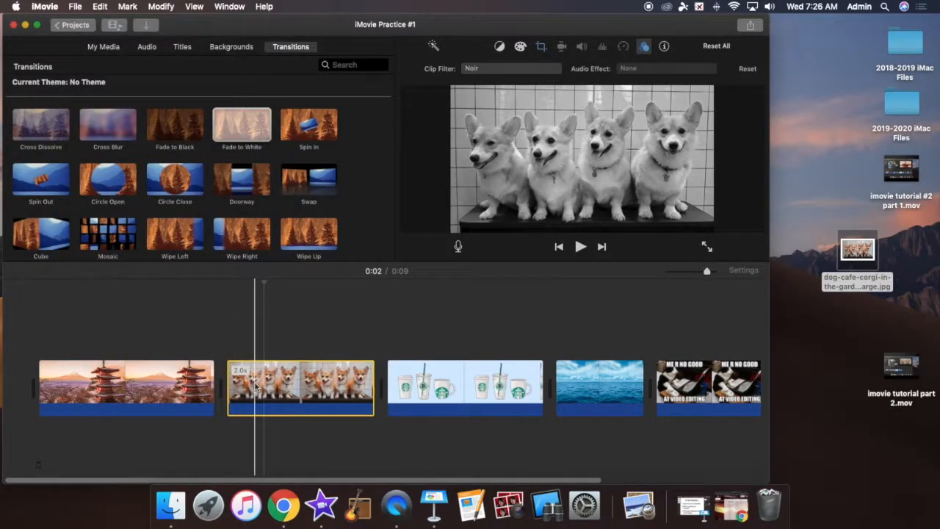
pyautogui.click(56, 382)
pyautogui.press('space')
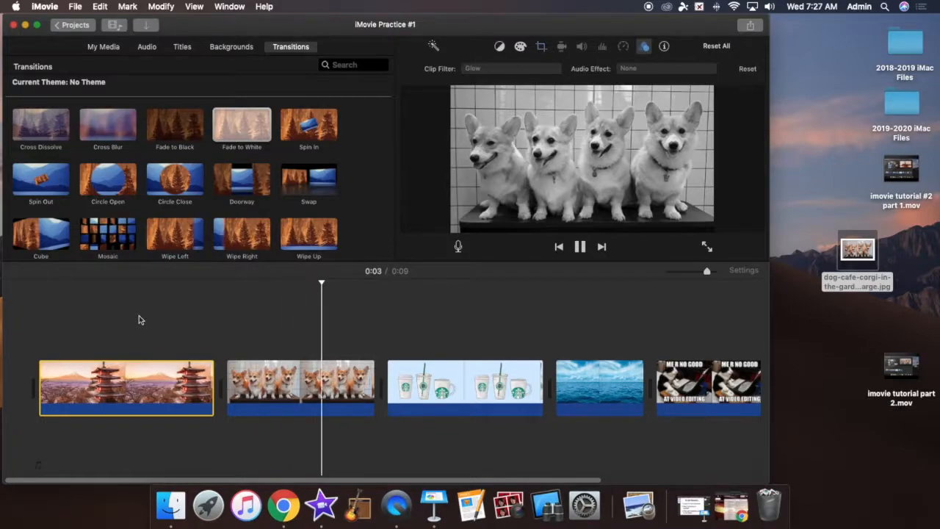
pyautogui.press('space')
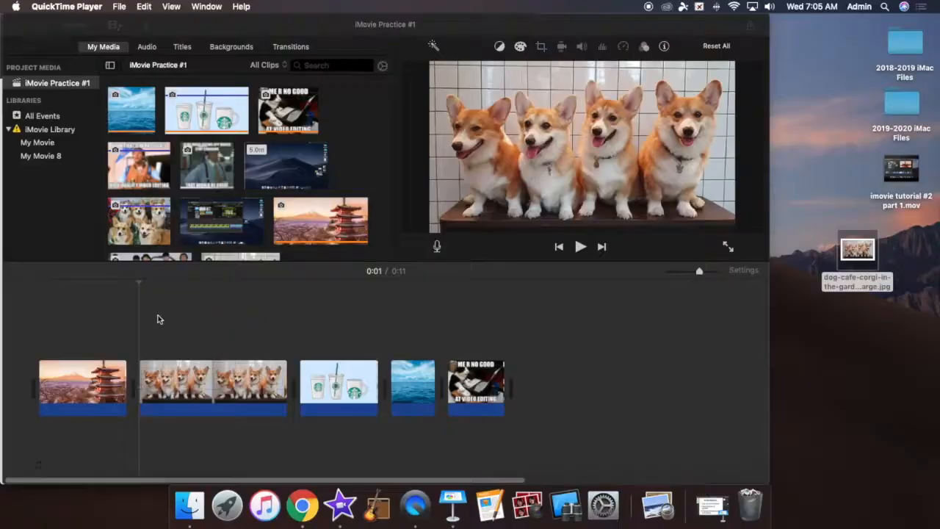
# - Add a Spin In transition between the pagoda and corgi clips and play it back from the start
pyautogui.click(81, 316)
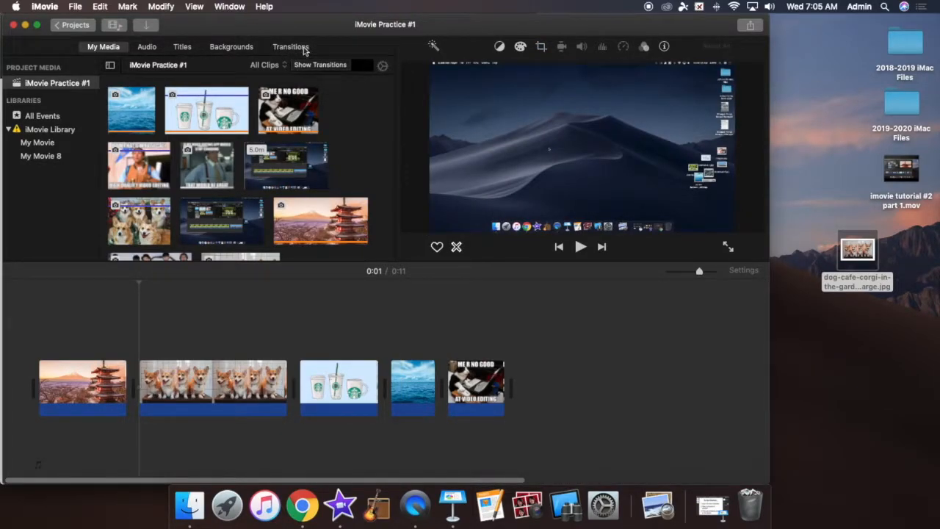
pyautogui.click(292, 47)
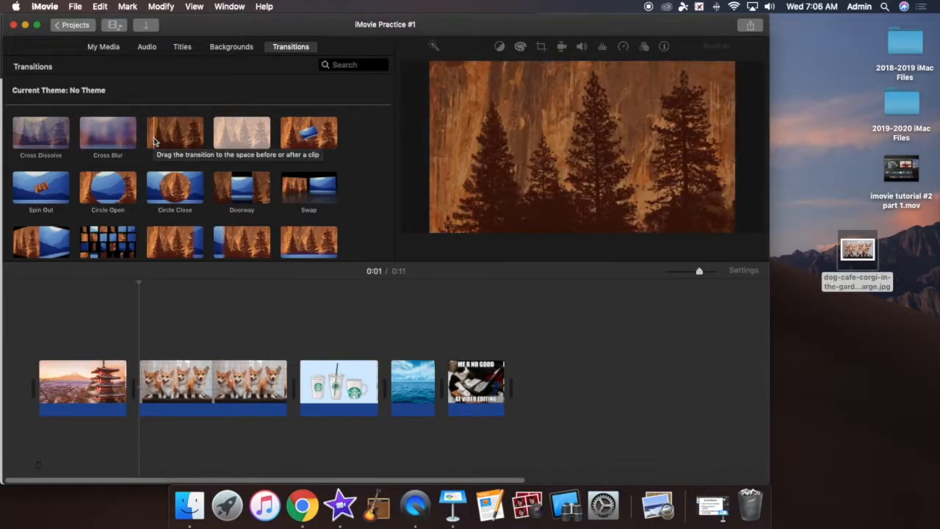
pyautogui.scroll(-3, 363, 151)
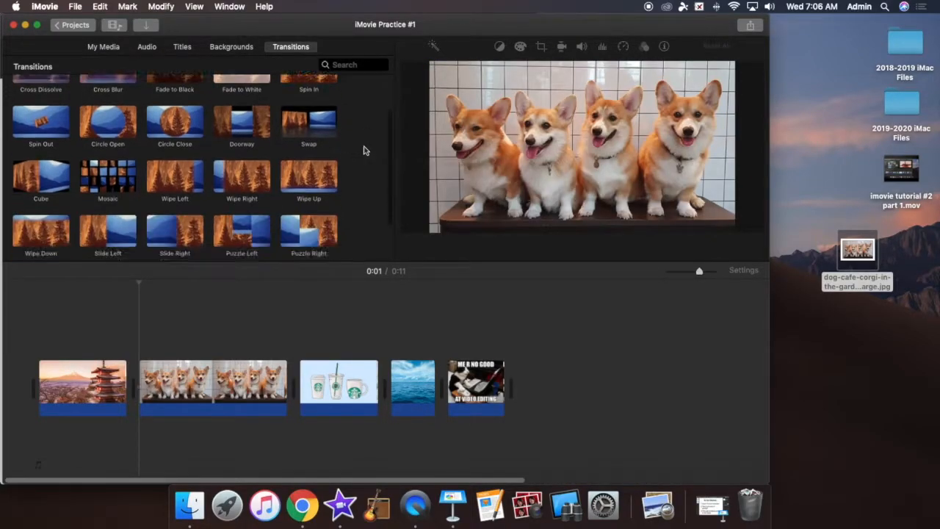
pyautogui.scroll(-3, 363, 150)
pyautogui.scroll(5, 364, 151)
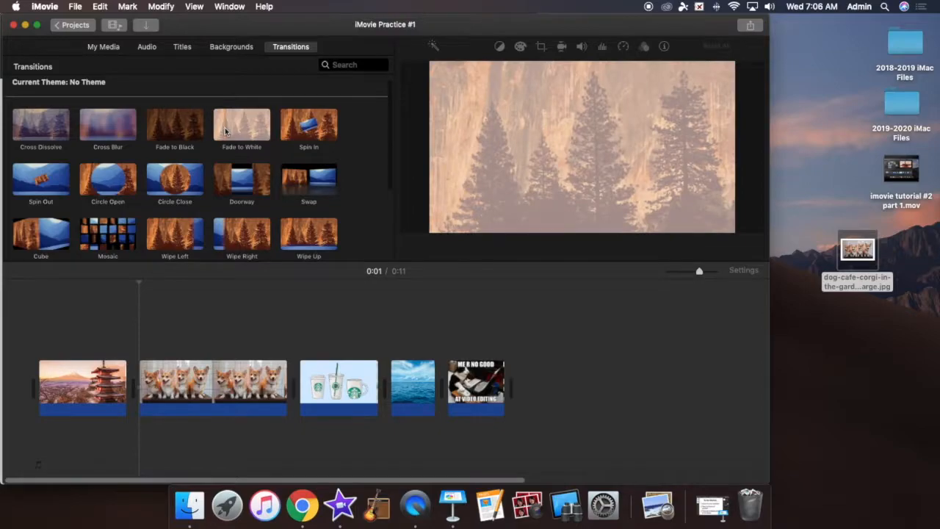
pyautogui.click(317, 130)
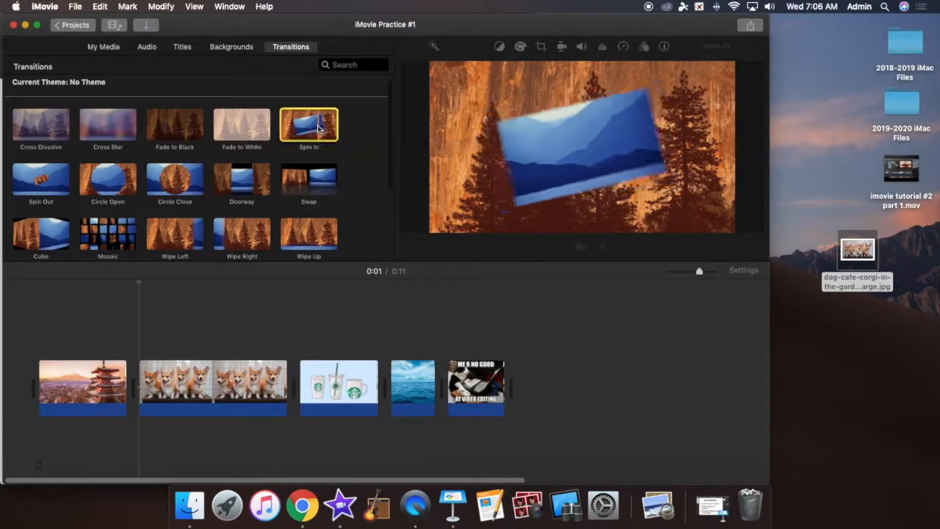
pyautogui.moveTo(317, 129); pyautogui.dragTo(140, 360)
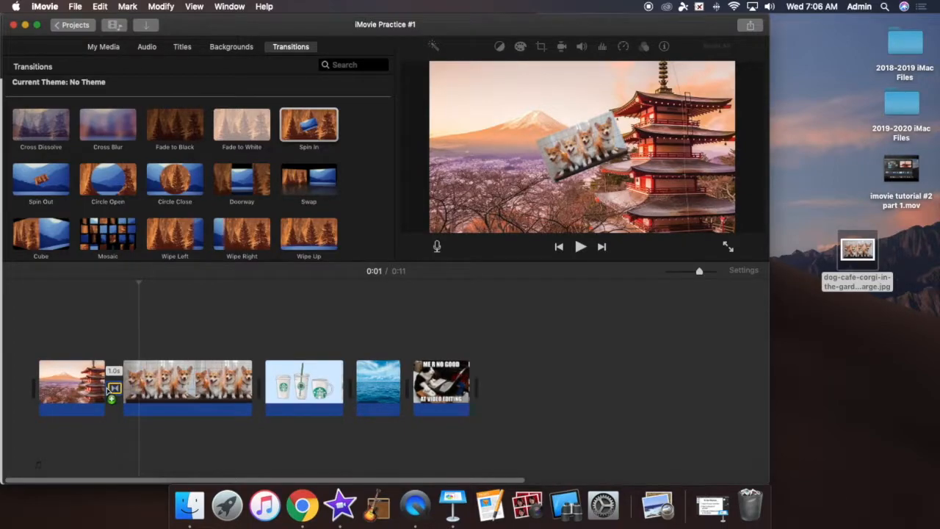
pyautogui.click(38, 356)
pyautogui.press('space')
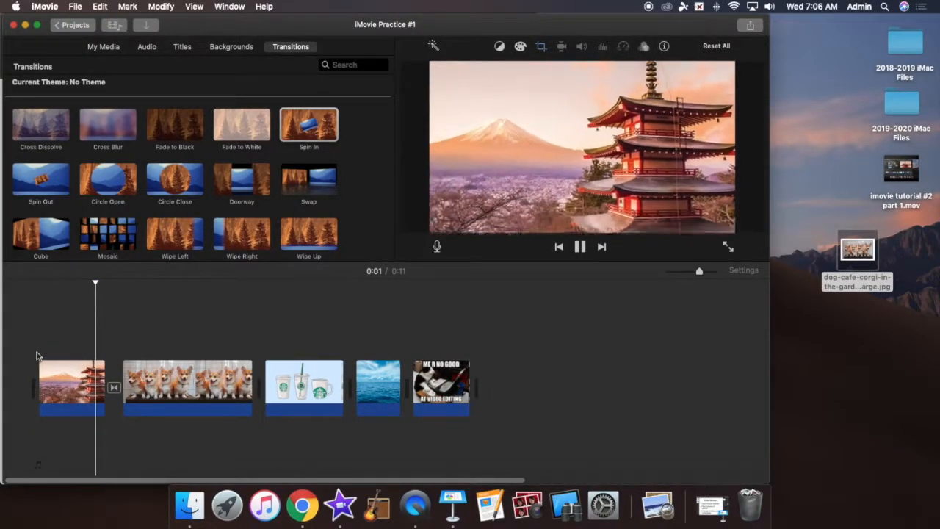
pyautogui.press('space')
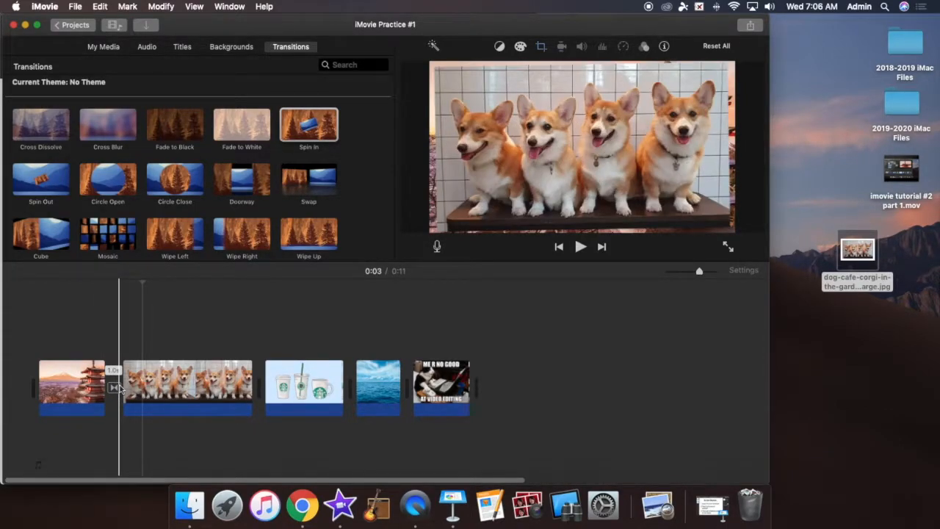
# - Set the Spin In transition's duration to 2.0 seconds and preview it
pyautogui.click(116, 388)
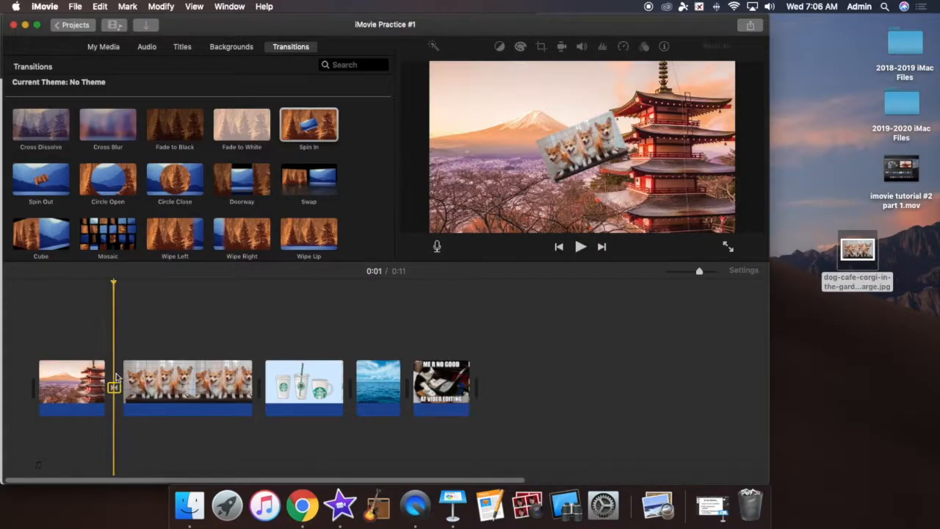
pyautogui.doubleClick(114, 387)
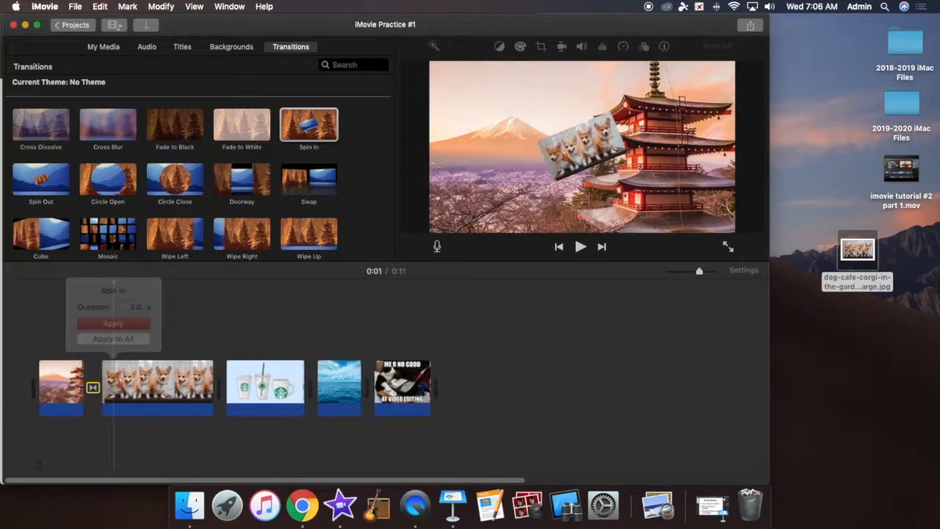
pyautogui.press('Return')
pyautogui.press('space')
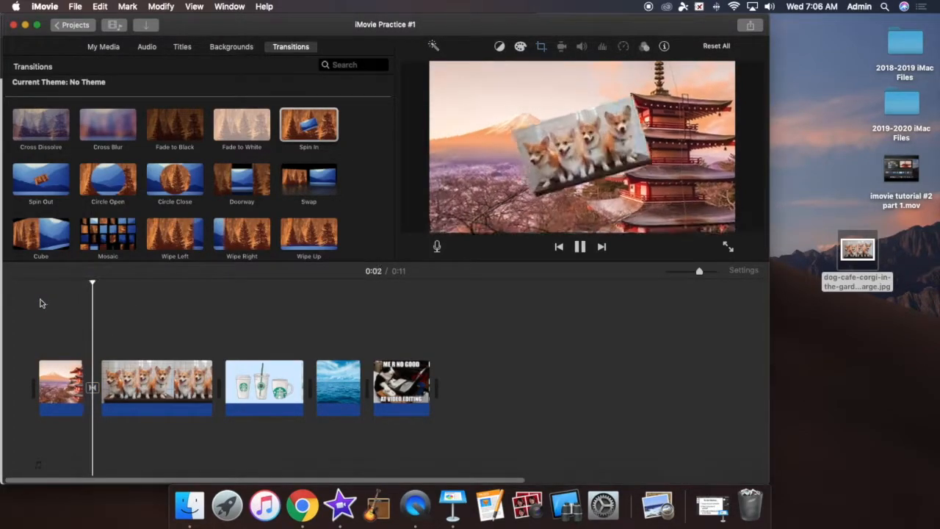
pyautogui.press('space')
# - Shorten the Spin In transition to 0.5 seconds and play it back from the start
pyautogui.doubleClick(92, 389)
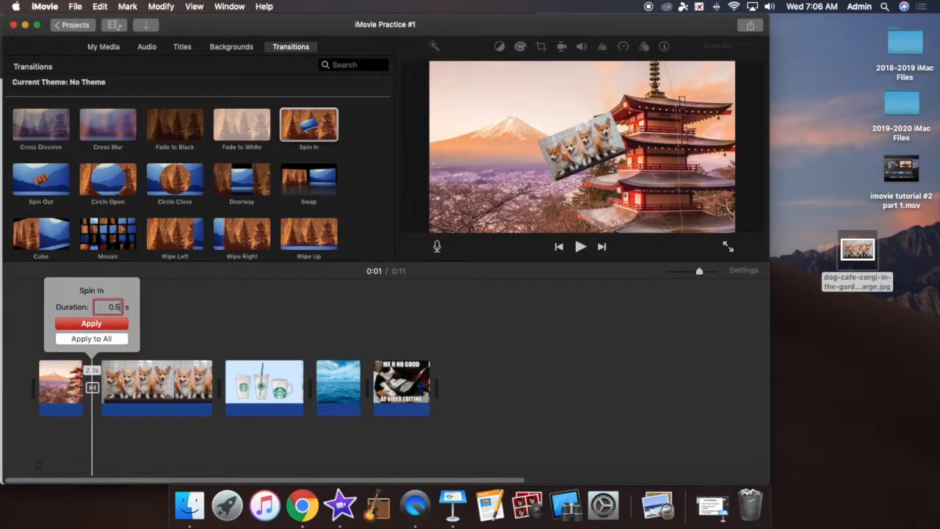
pyautogui.press('Return')
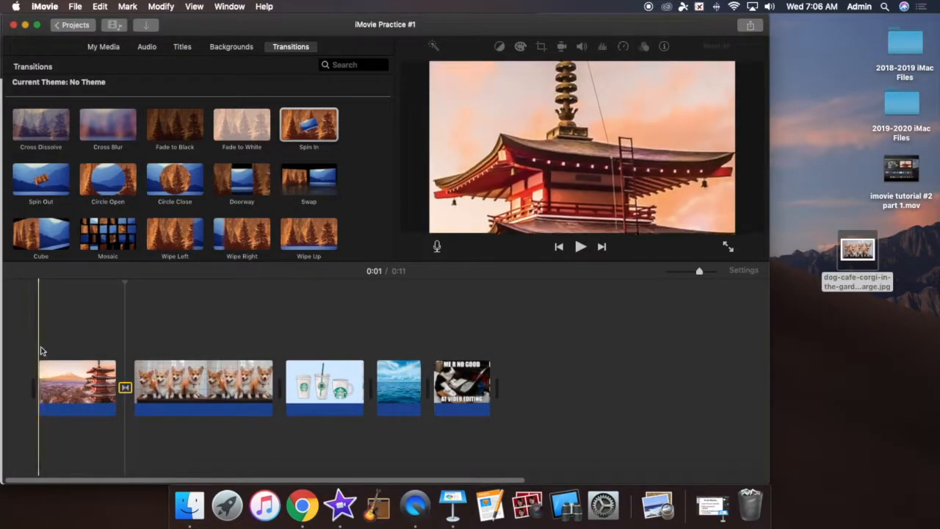
pyautogui.press('space')
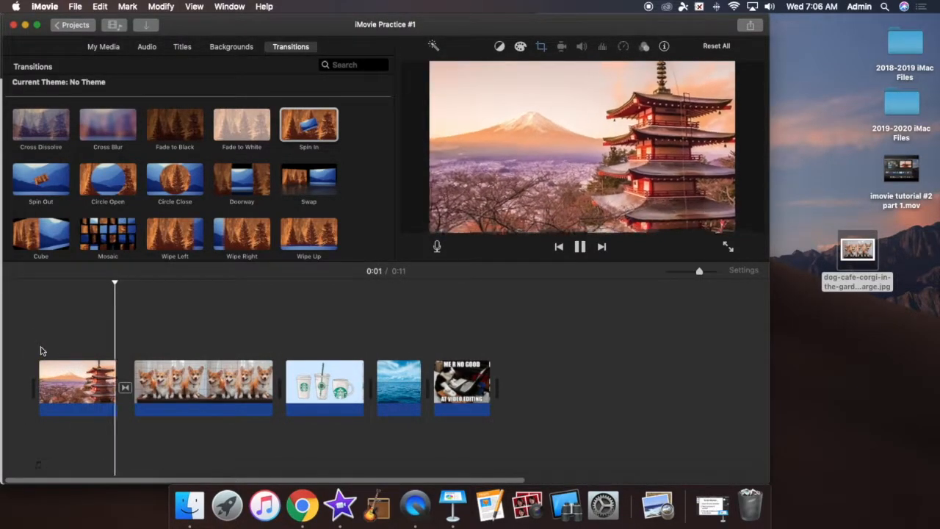
pyautogui.press('space')
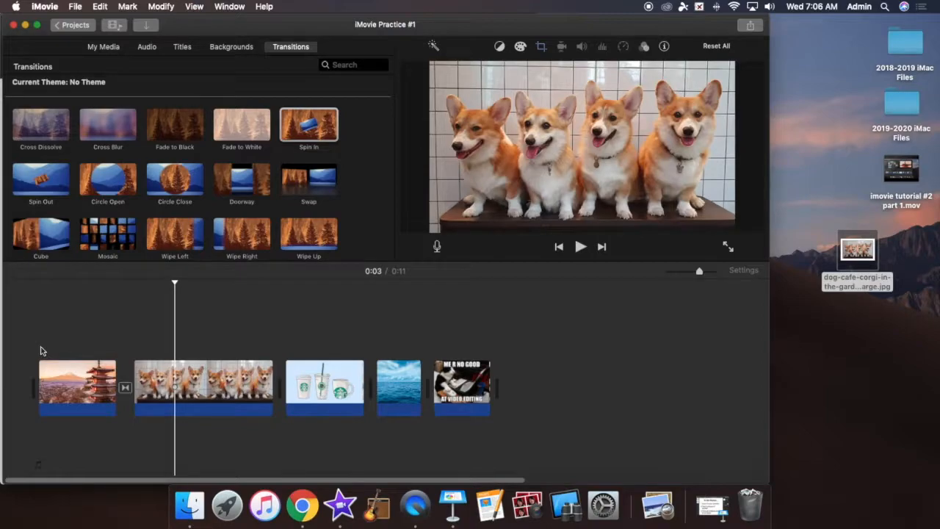
# - Delete the Spin In transition between the pagoda and corgi clips
pyautogui.click(126, 387)
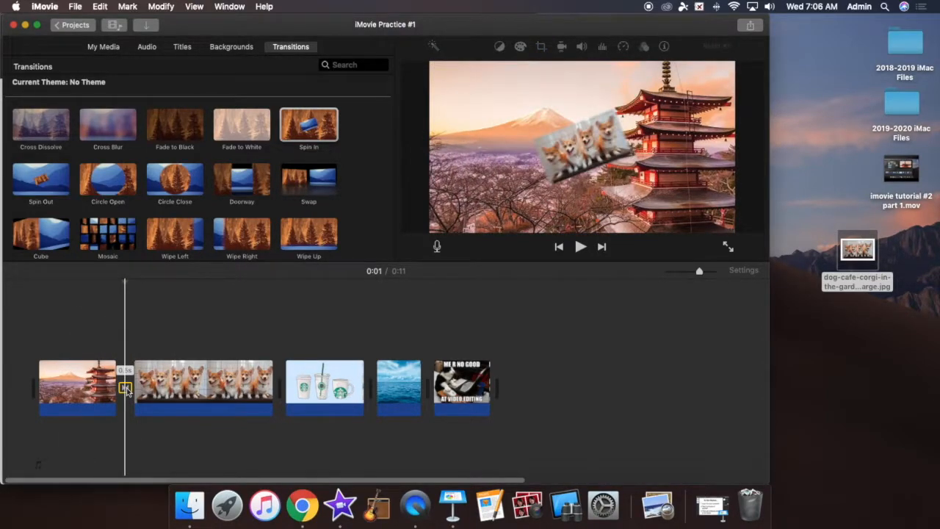
pyautogui.press('Delete')
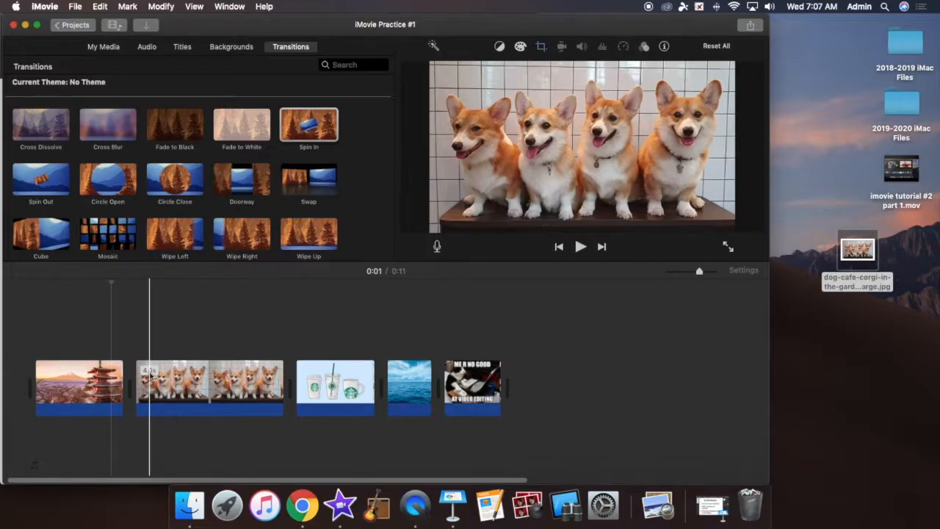
# - Trim the end of the four-corgi clip so it lasts about 2 seconds
pyautogui.moveTo(281, 379); pyautogui.dragTo(206, 380)
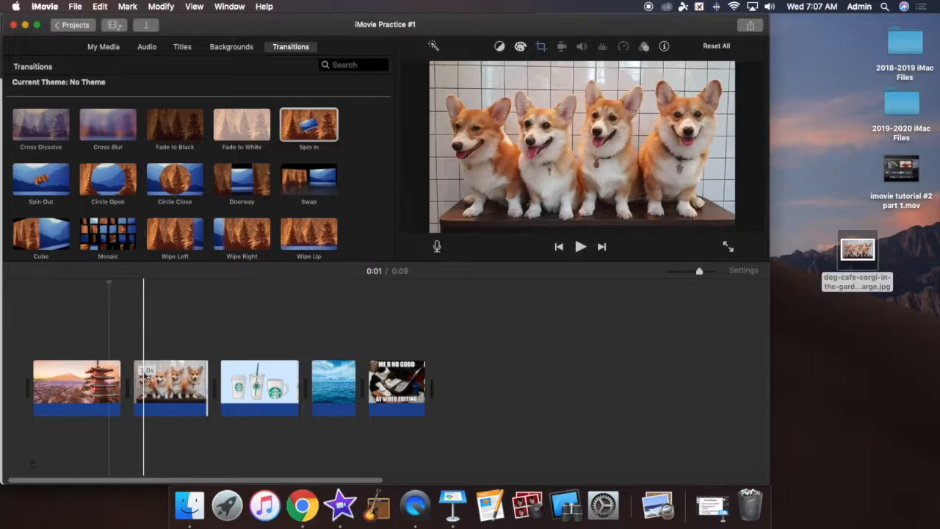
pyautogui.moveTo(209, 381)
pyautogui.mouseDown()
pyautogui.moveTo(618, 389)
pyautogui.moveTo(207, 388)
pyautogui.mouseUp()
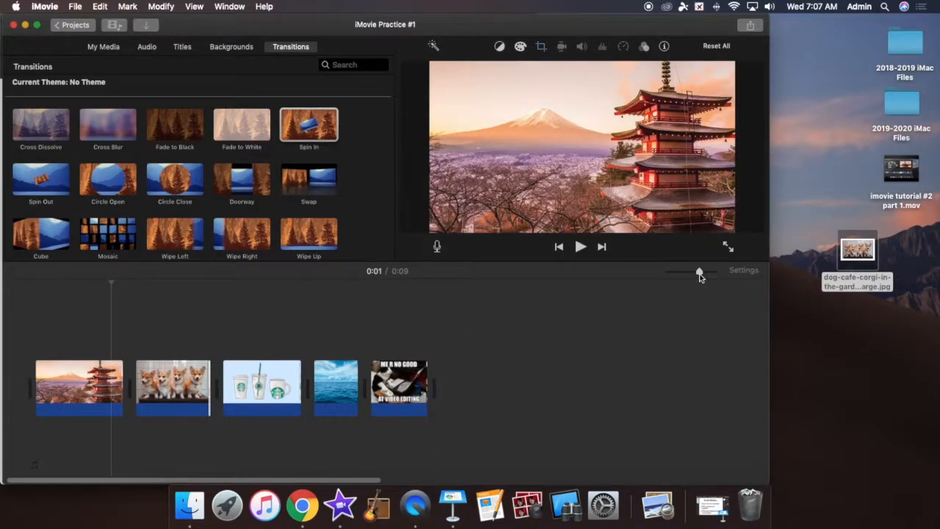
pyautogui.moveTo(700, 272)
pyautogui.mouseDown()
pyautogui.moveTo(686, 276)
pyautogui.moveTo(717, 274)
pyautogui.moveTo(696, 278)
pyautogui.mouseUp()
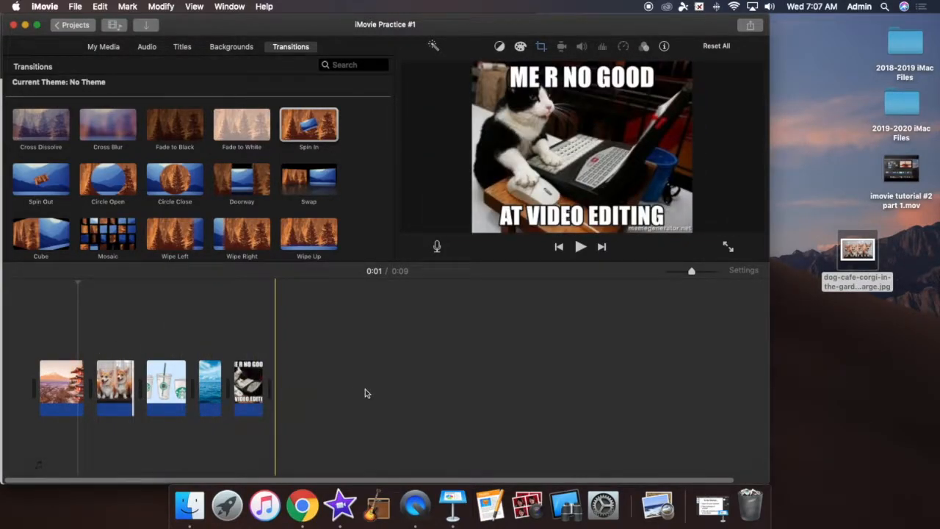
# - Add an Expand Lower Third title above the timeline, starting at the beginning of the pagoda clip
pyautogui.click(182, 47)
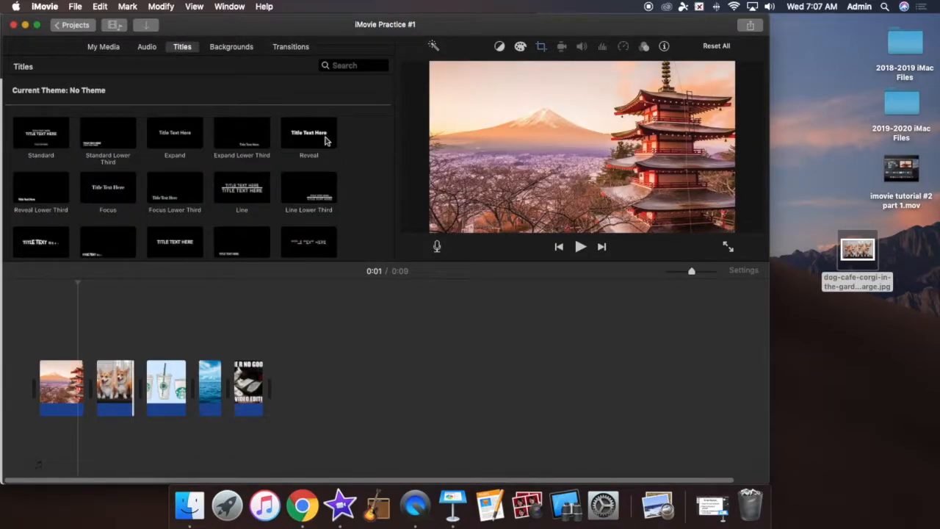
pyautogui.moveTo(693, 274); pyautogui.dragTo(706, 274)
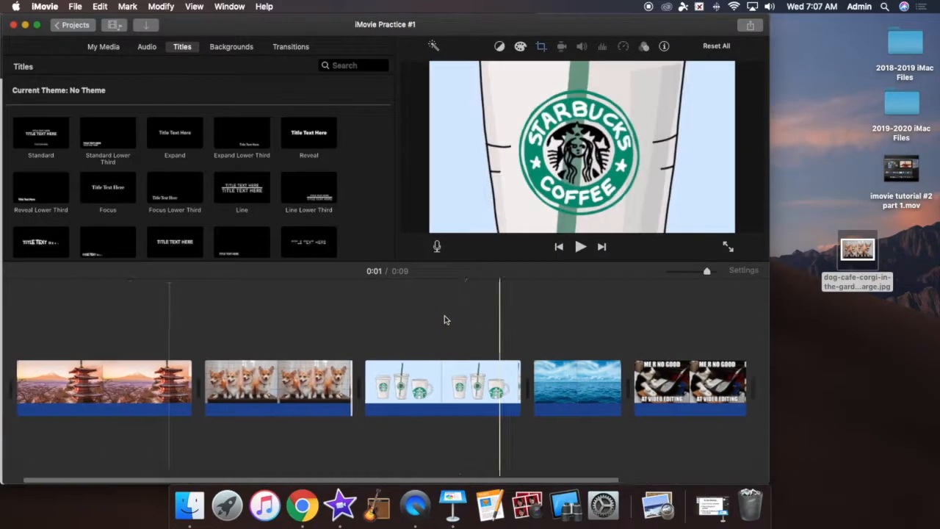
pyautogui.hscroll(-3, 444, 320)
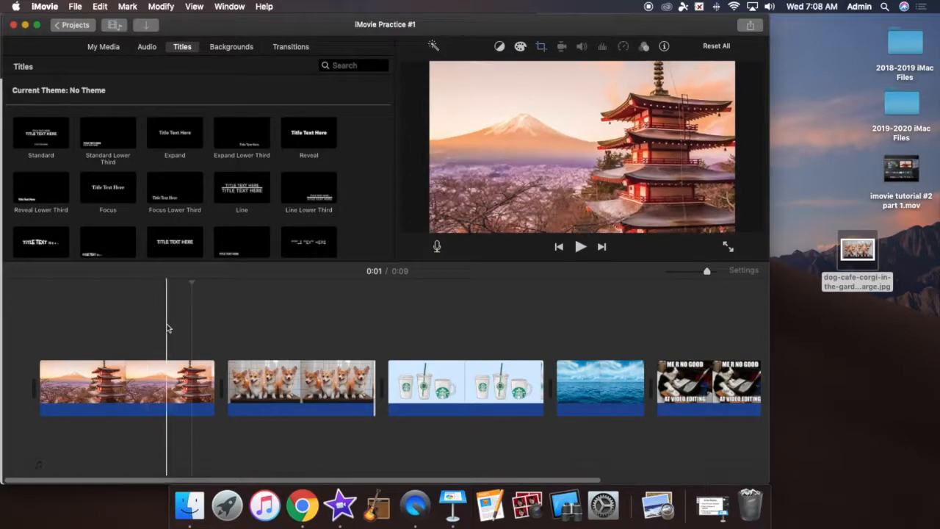
pyautogui.click(261, 134)
pyautogui.moveTo(261, 134); pyautogui.dragTo(40, 345)
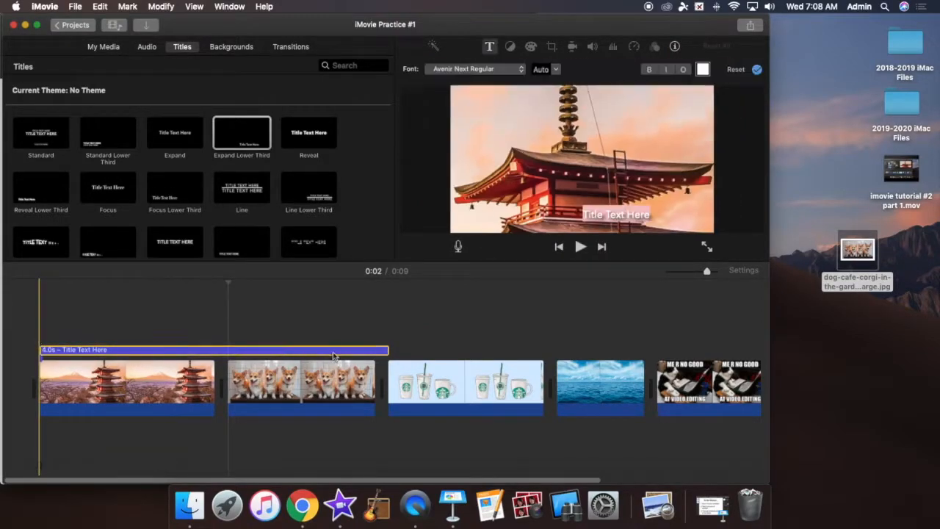
# - Shorten the title above the pagoda clip to 2.0 seconds and replace its placeholder text with "Japan Palace"
pyautogui.moveTo(373, 355); pyautogui.dragTo(206, 352)
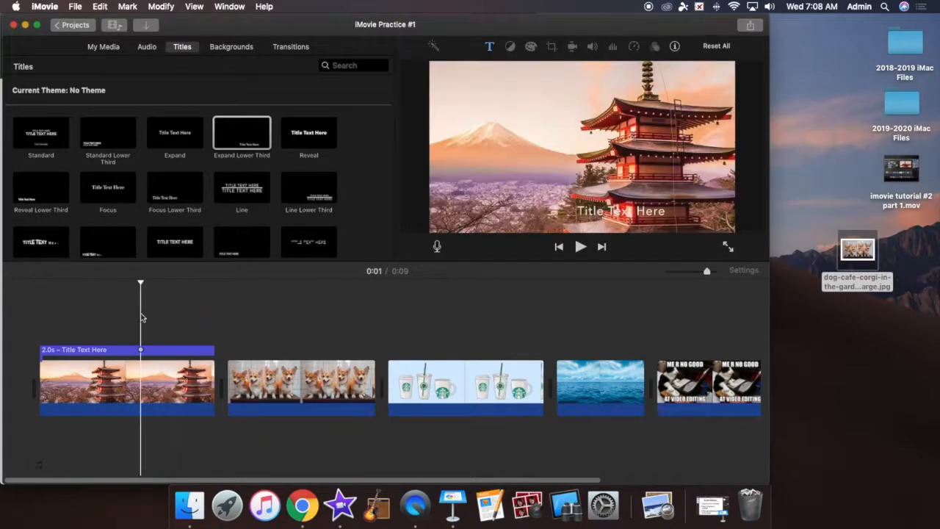
pyautogui.click(87, 353)
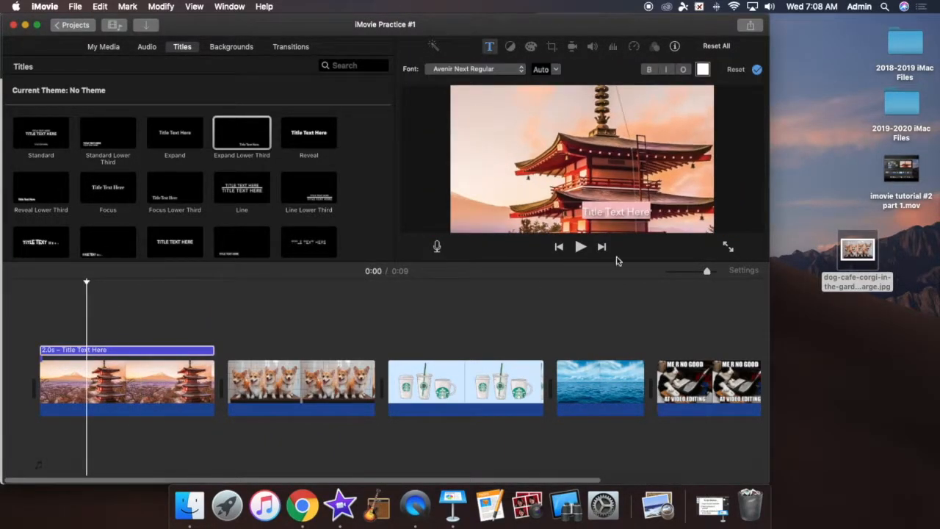
pyautogui.press('BackSpace')
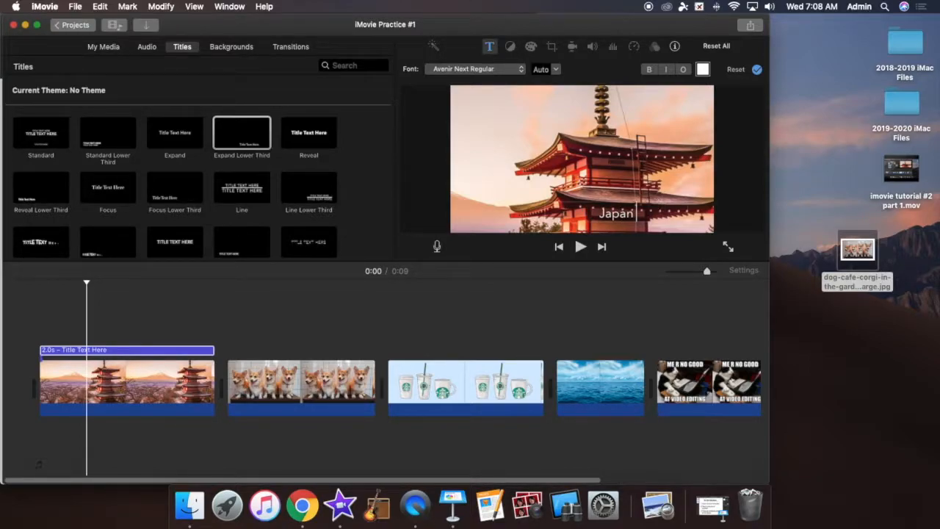
pyautogui.write('Japan Palace')
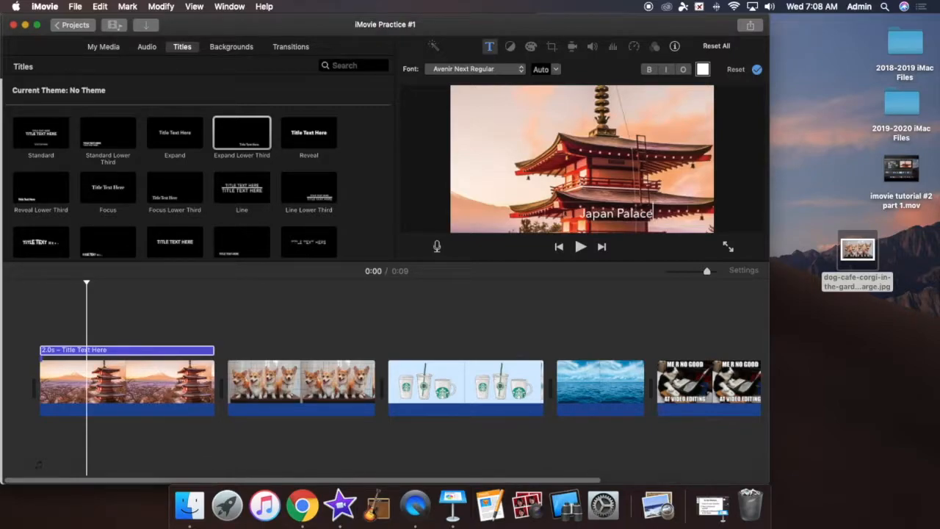
pyautogui.click(141, 308)
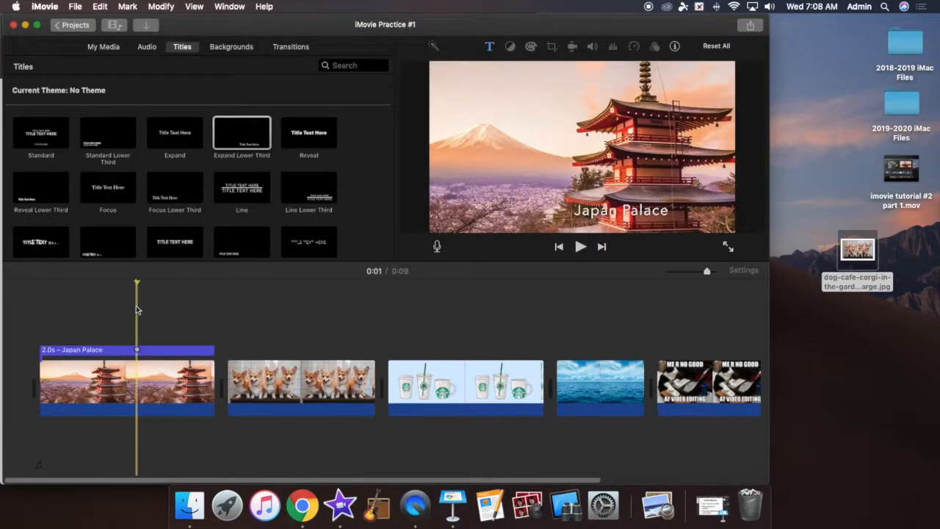
pyautogui.click(83, 352)
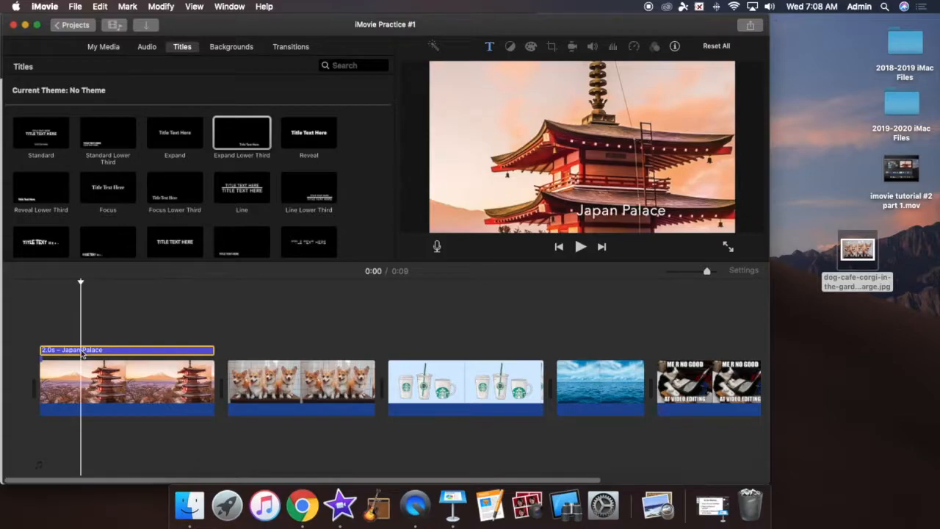
pyautogui.doubleClick(83, 352)
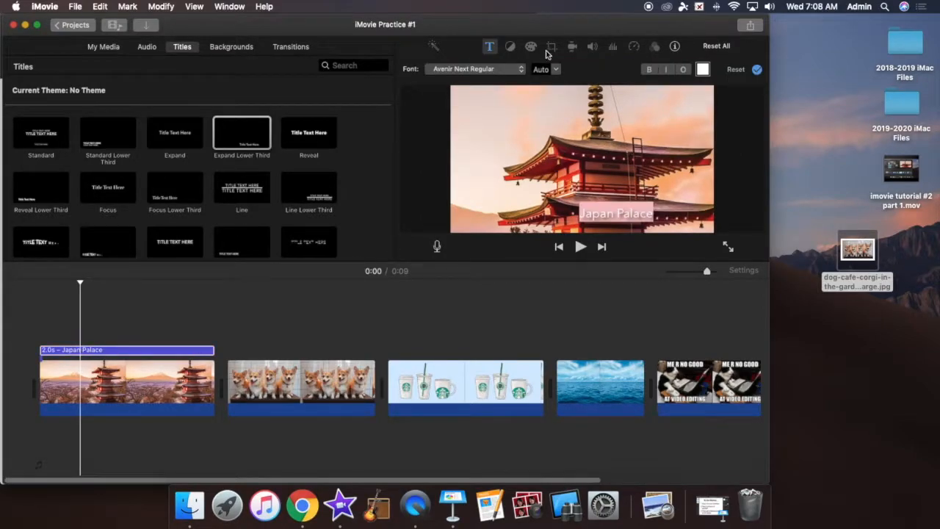
pyautogui.click(488, 69)
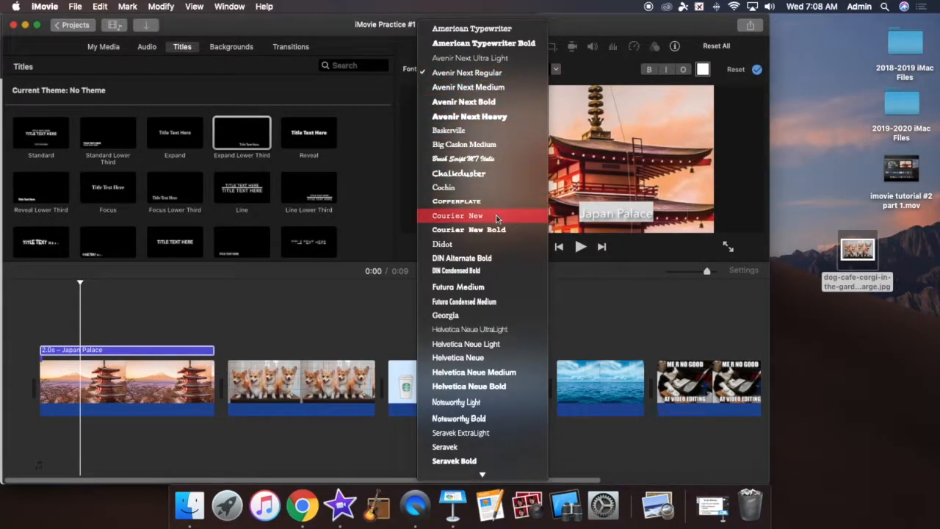
pyautogui.scroll(-3, 490, 242)
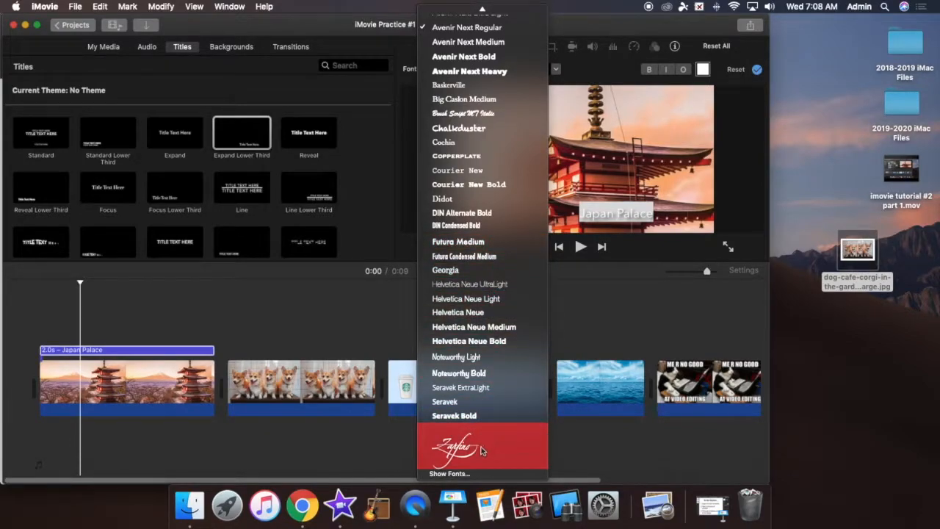
pyautogui.click(458, 474)
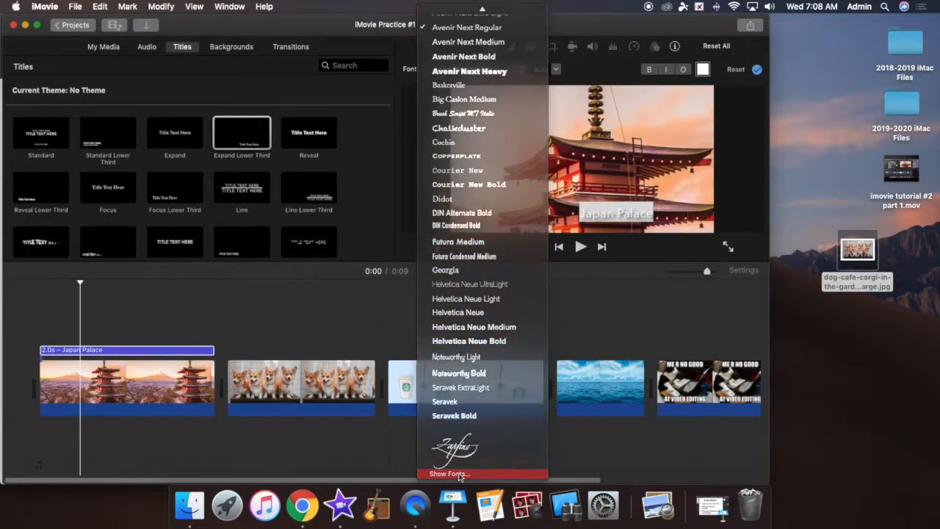
pyautogui.scroll(-5, 764, 416)
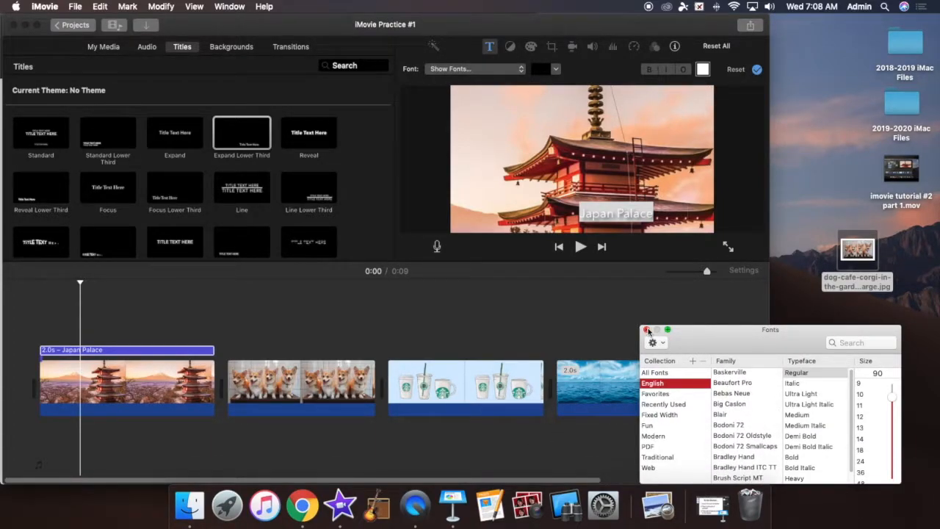
pyautogui.click(646, 330)
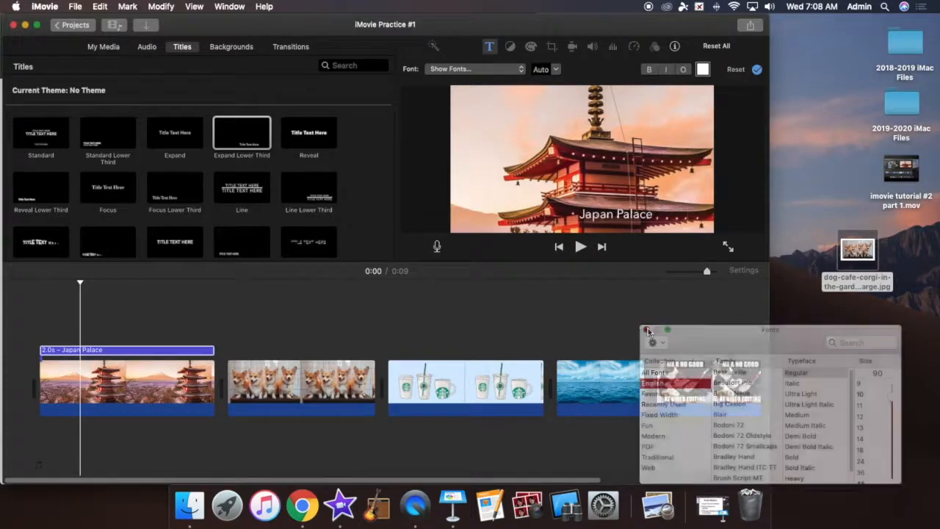
# - Set the font of the "Japan Palace" title text to Baskerville and make it bold
pyautogui.click(626, 219)
pyautogui.click(519, 69)
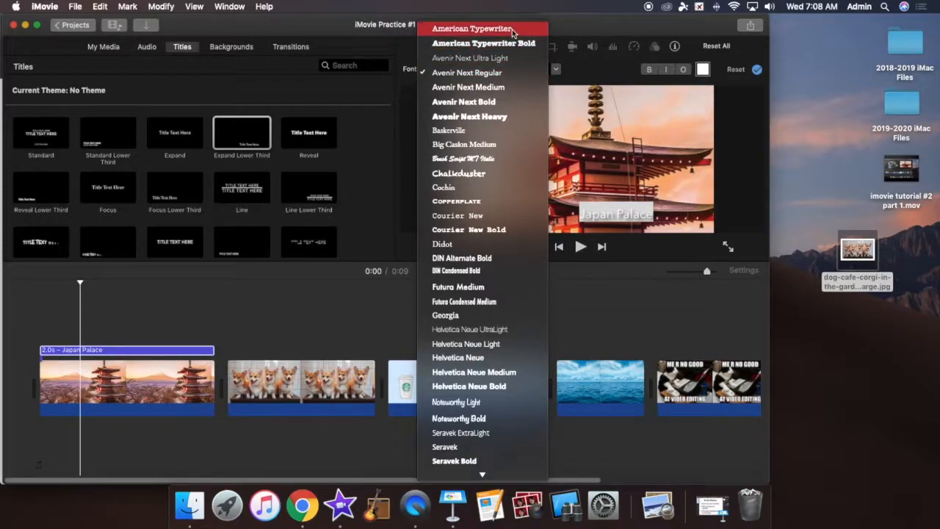
pyautogui.click(505, 129)
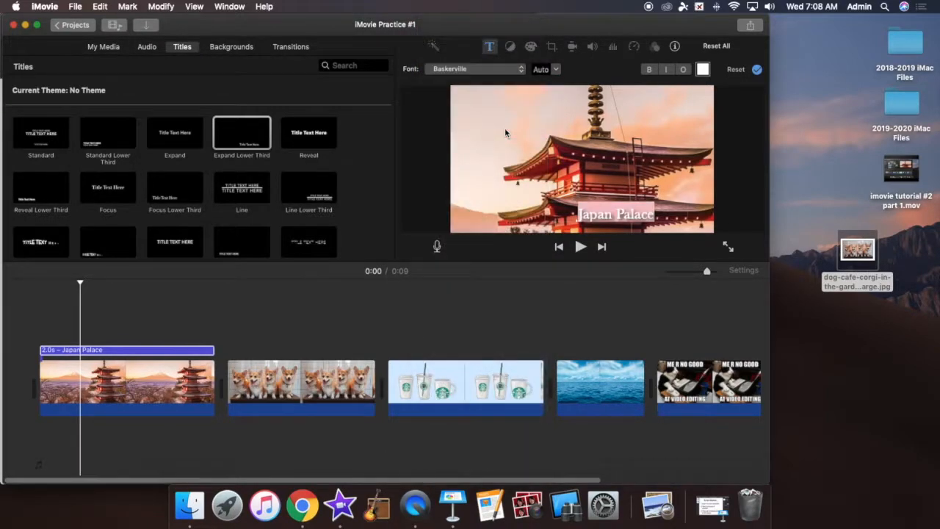
pyautogui.click(649, 71)
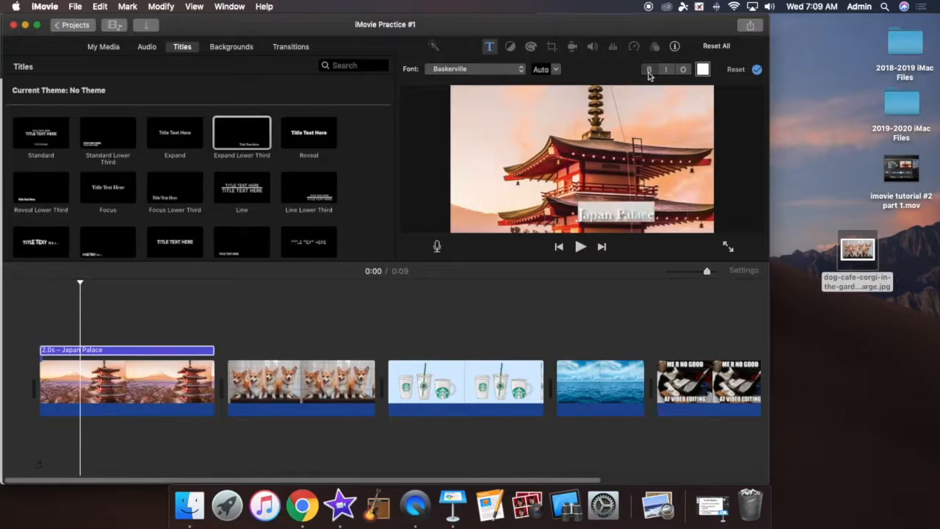
# - Try a green and then a blue text color on the "Japan Palace" title and preview it on the pagoda clip
pyautogui.click(704, 69)
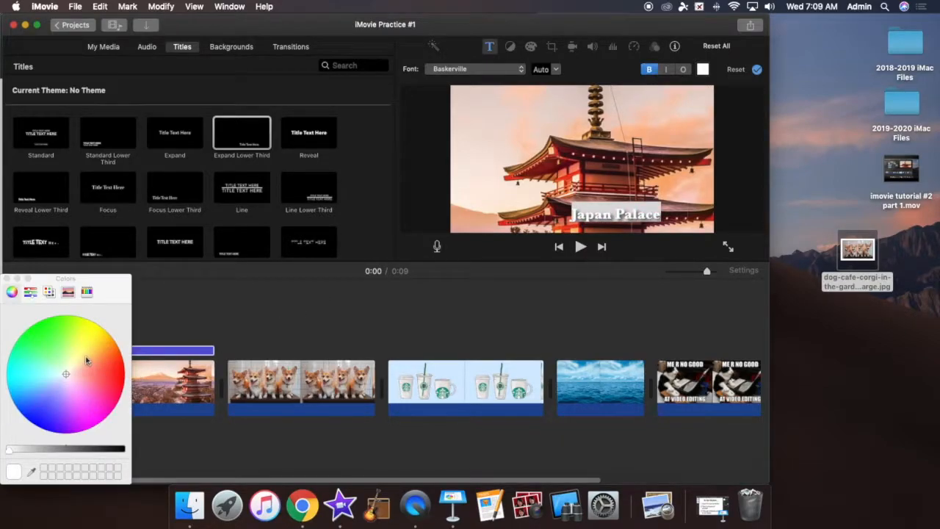
pyautogui.click(40, 339)
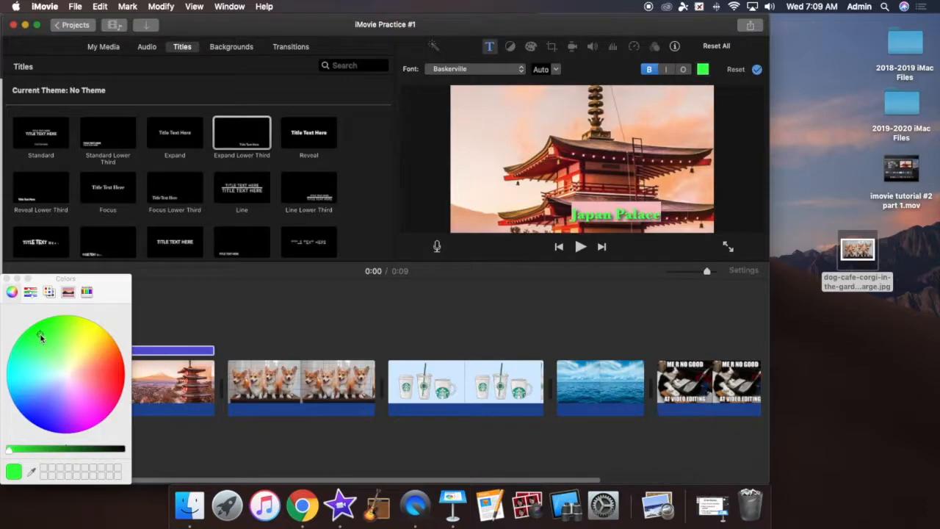
pyautogui.moveTo(41, 337); pyautogui.dragTo(26, 417)
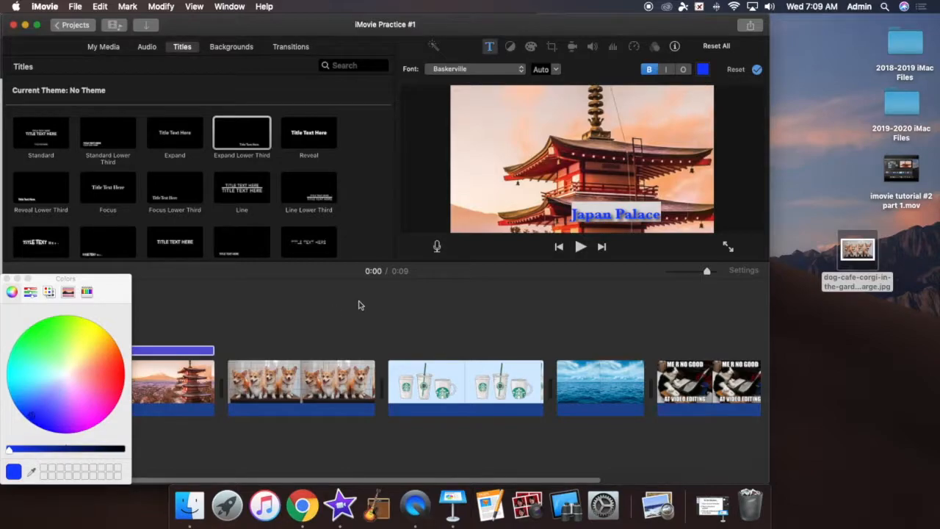
pyautogui.click(6, 279)
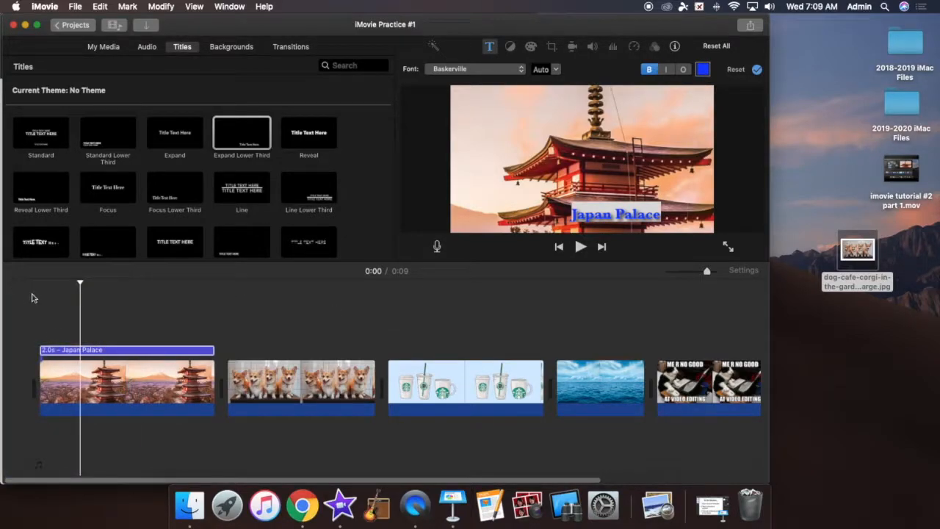
pyautogui.click(63, 300)
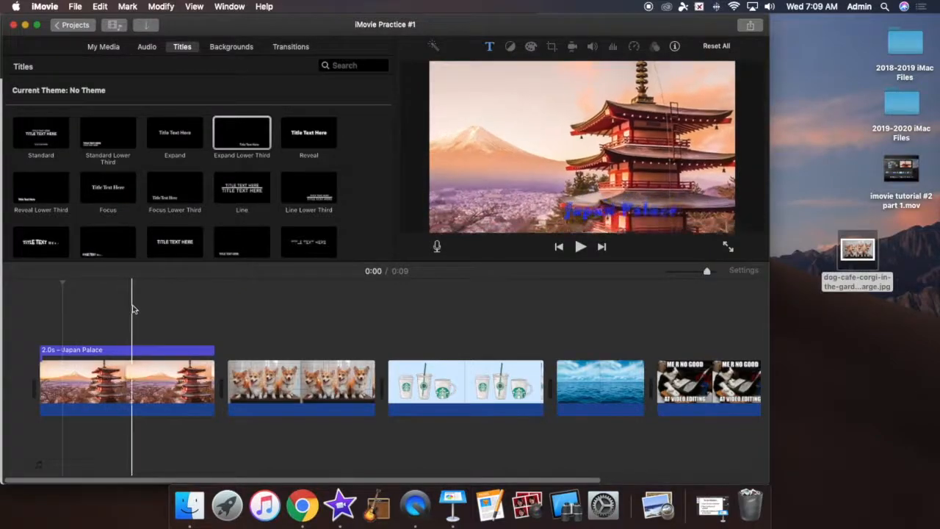
# - Set the "Japan Palace" title's text color back to white
pyautogui.click(135, 350)
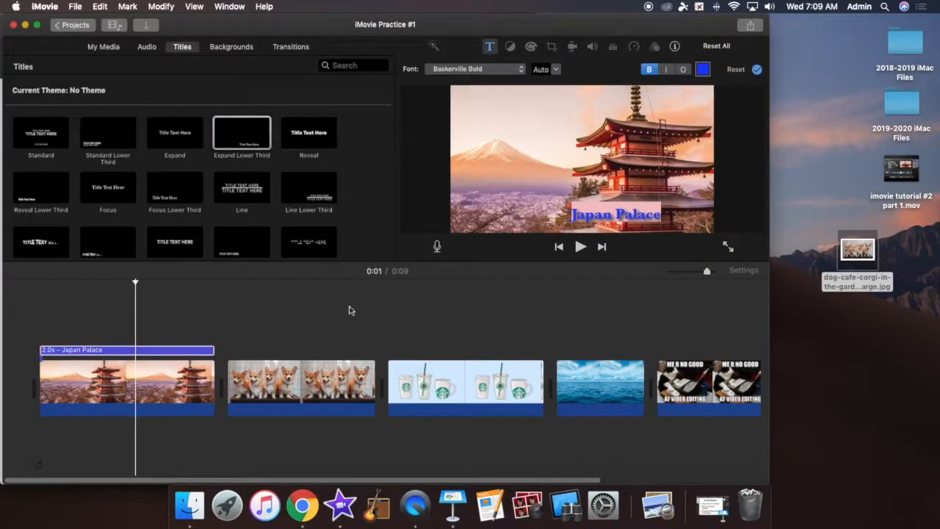
pyautogui.click(703, 70)
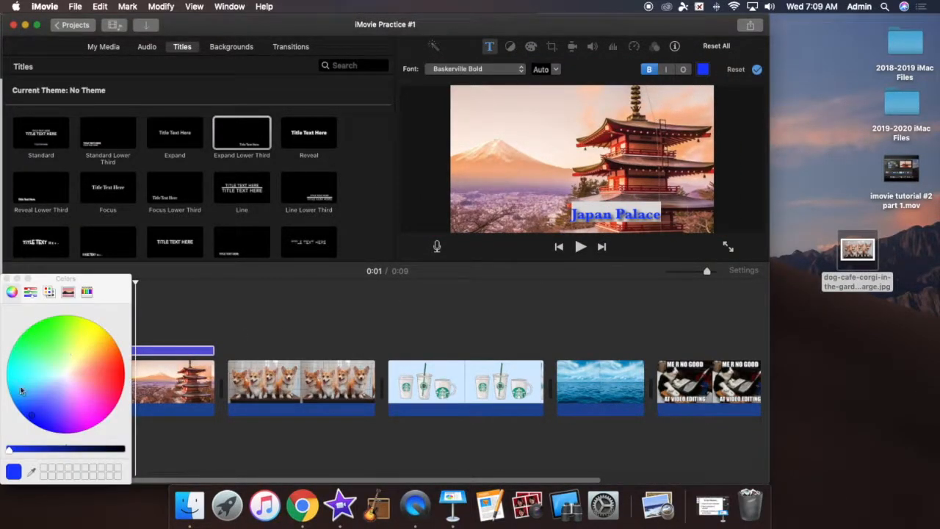
pyautogui.click(65, 375)
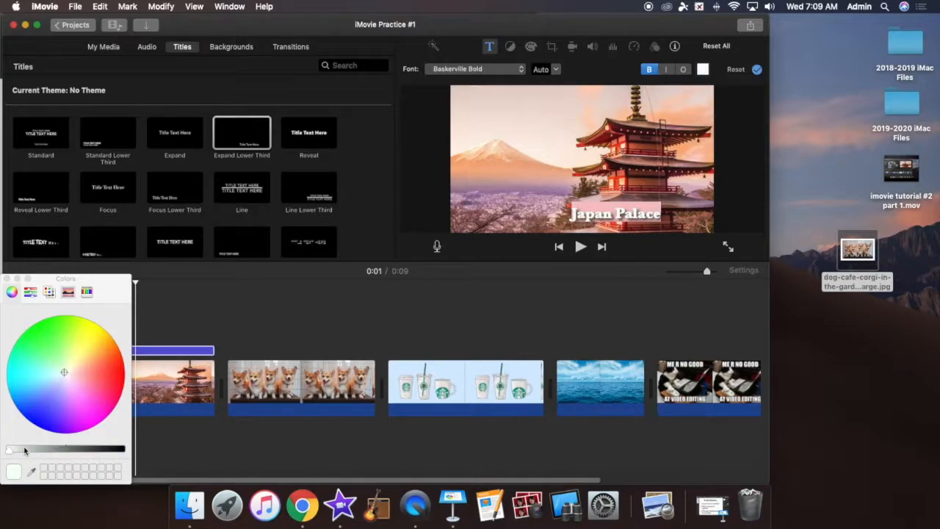
pyautogui.click(7, 279)
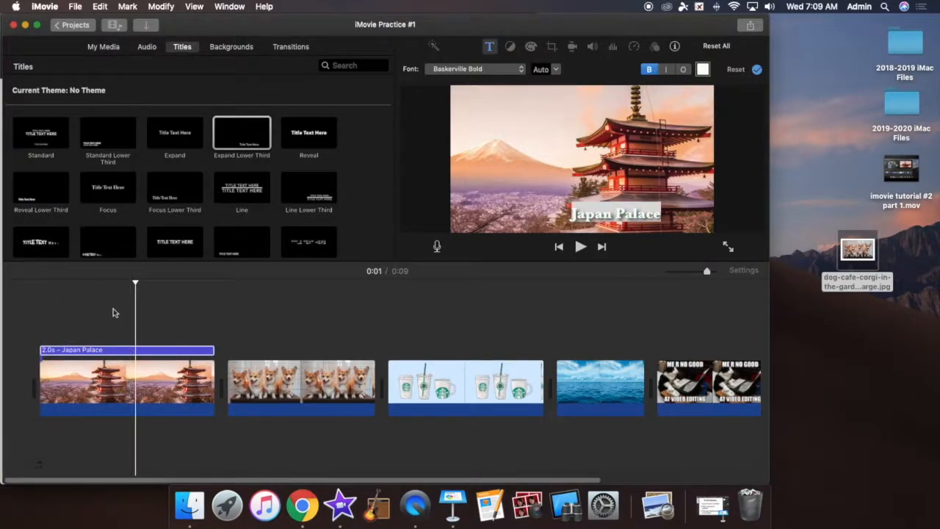
pyautogui.click(112, 312)
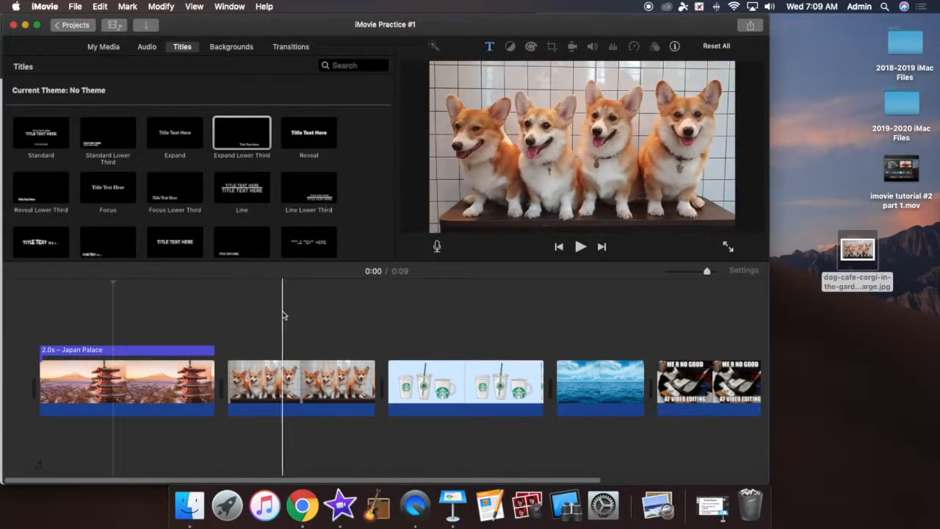
# - Add a Fade to White transition between the pagoda and corgi clips and play the movie from the start
pyautogui.click(297, 46)
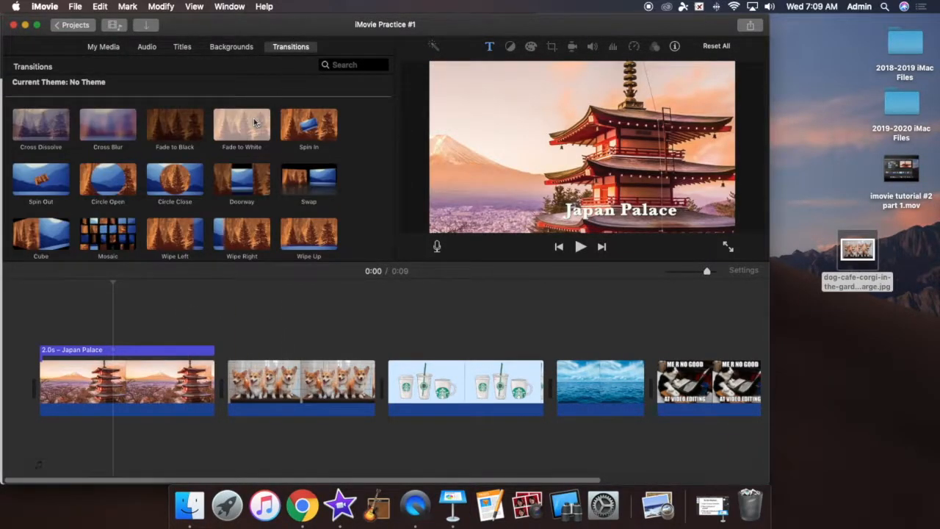
pyautogui.moveTo(246, 125); pyautogui.dragTo(180, 384)
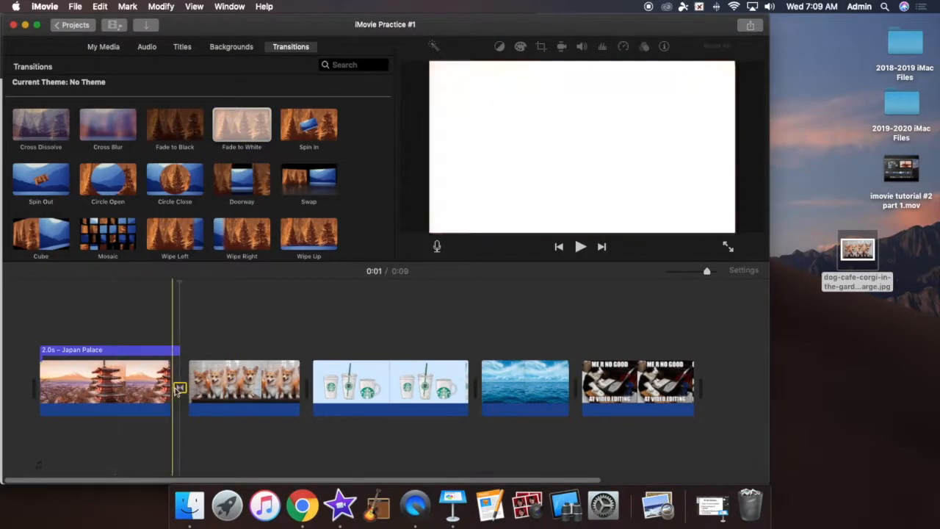
pyautogui.click(36, 282)
pyautogui.press('space')
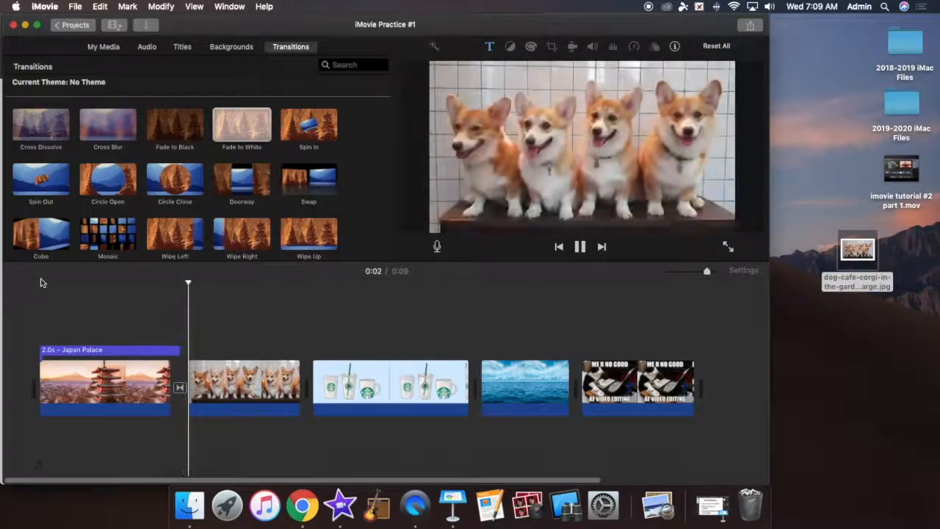
pyautogui.press('space')
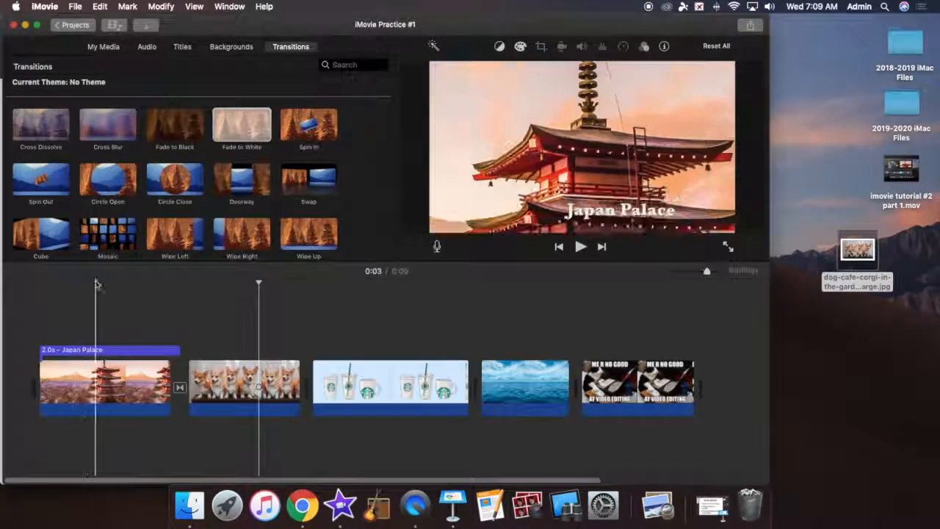